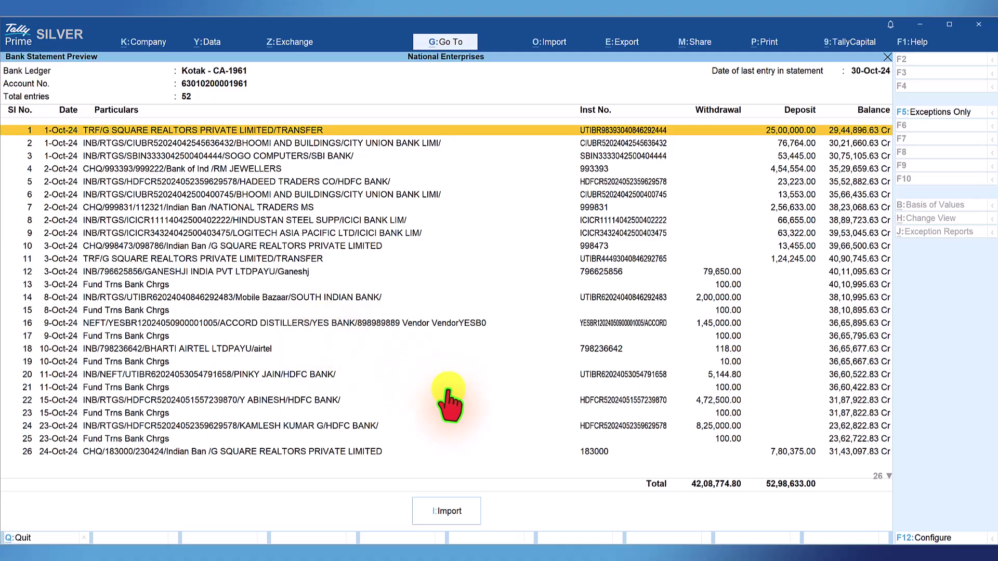
Step: Import the previewed Kotak bank statement and open the current period's unreconciled transactions from the bank reconciliation summary
left_click(455, 512)
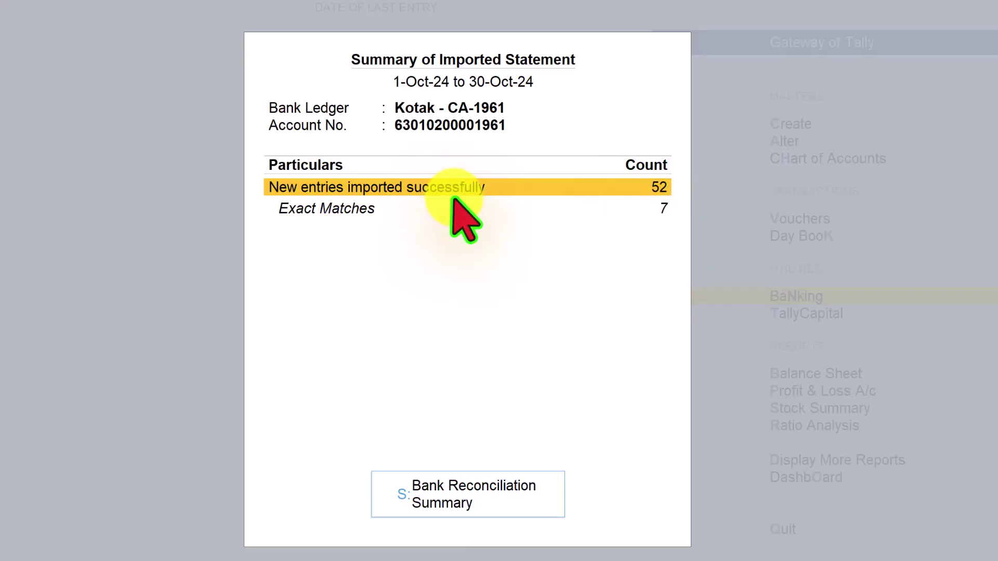
left_click(477, 498)
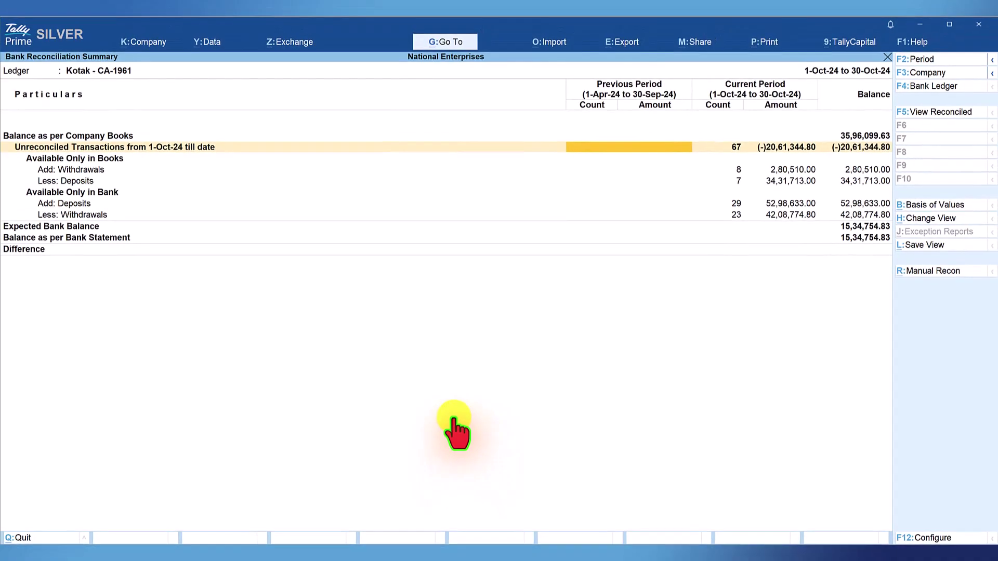
left_click(763, 148)
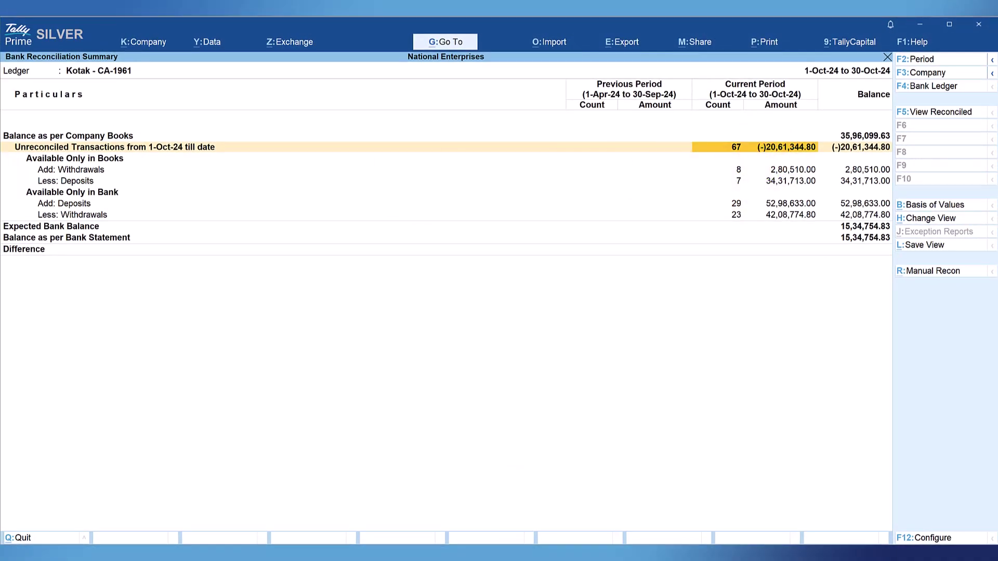
key("Return")
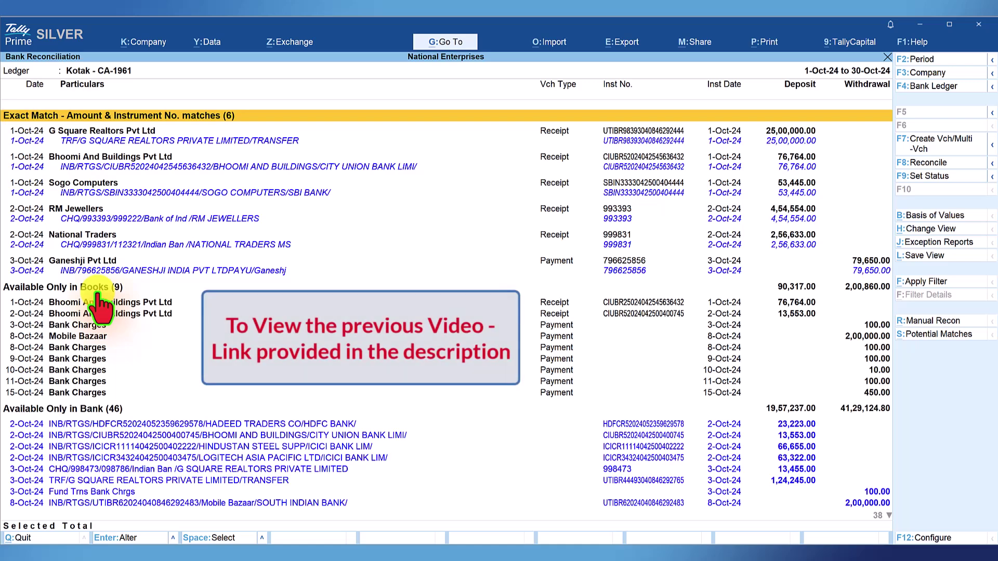
Step: Create a voucher from the 2-Oct-24 Hadeed Traders deposit listed as available only in the bank
scroll(98, 306, "down", 6)
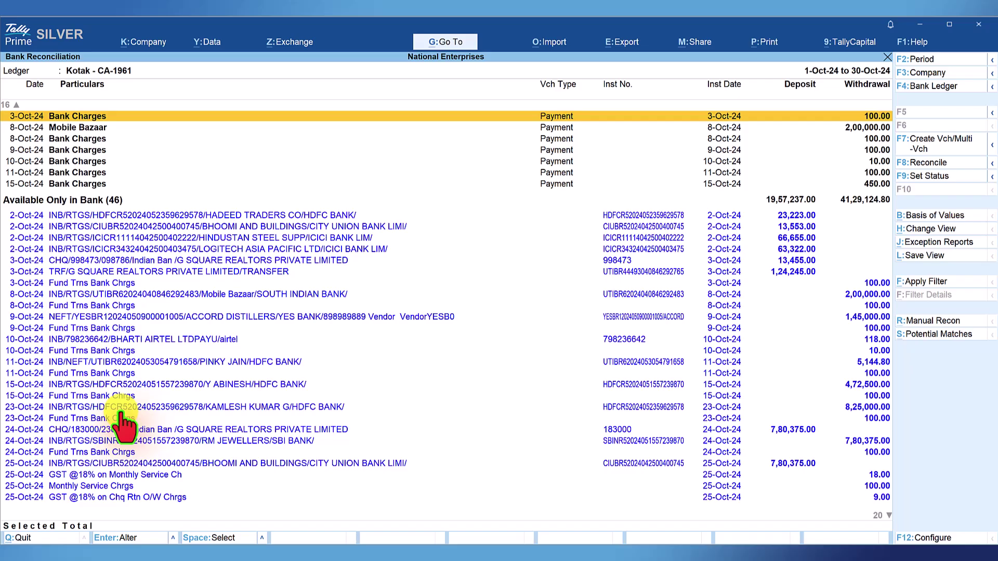
key("Down")
key("Down")
key("Down")
key("Down")
key("Down")
key("Down")
key("Down")
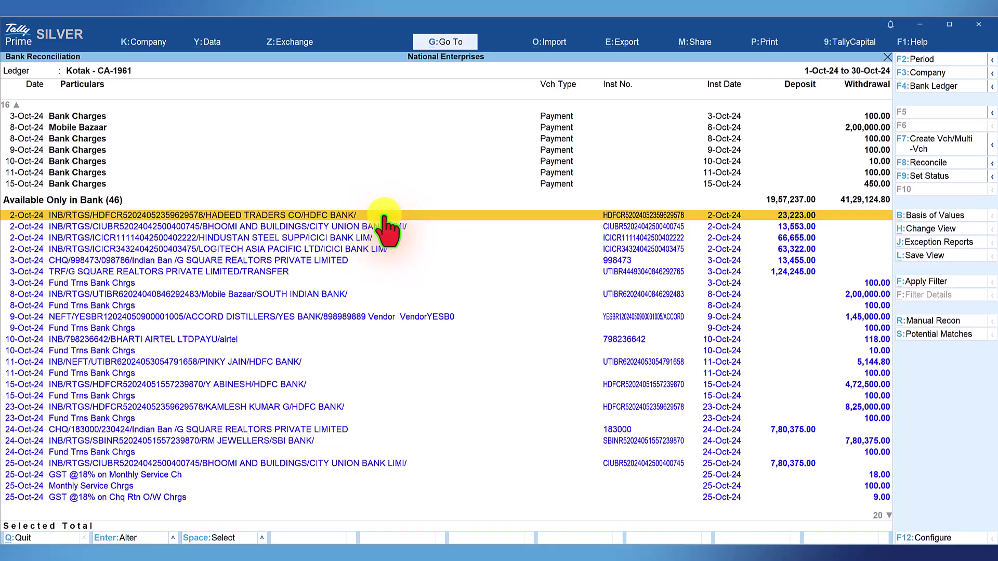
key("space")
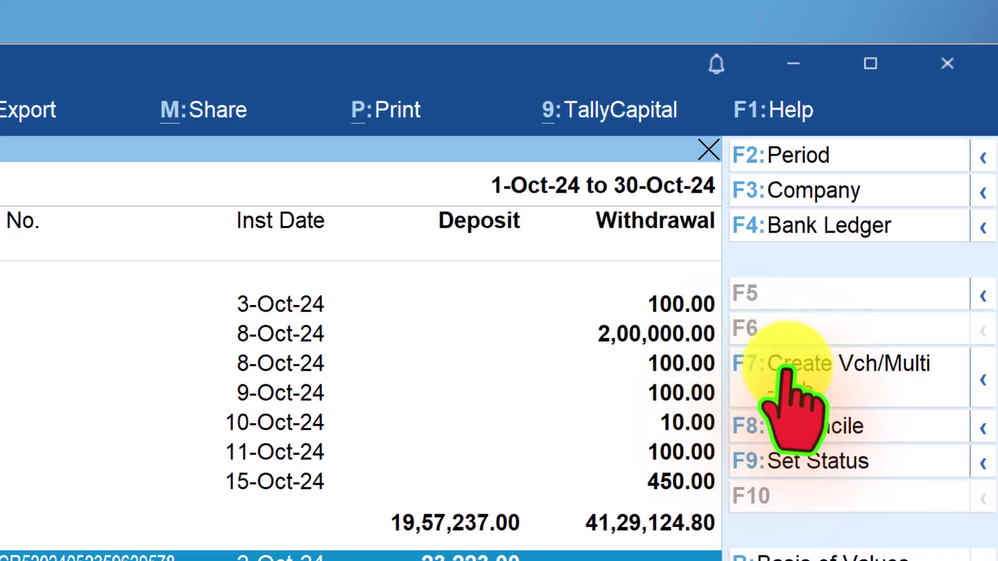
left_click(813, 365)
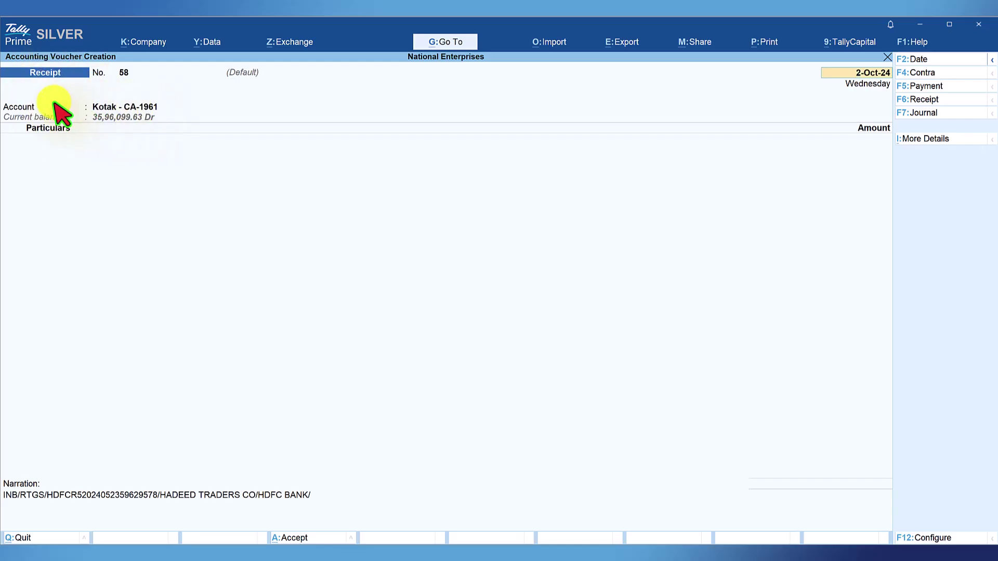
Step: Set Hadeed Traders as the receipt's particulars ledger, keep the prefilled amount of 23,223.00, and save the voucher
left_click(52, 149)
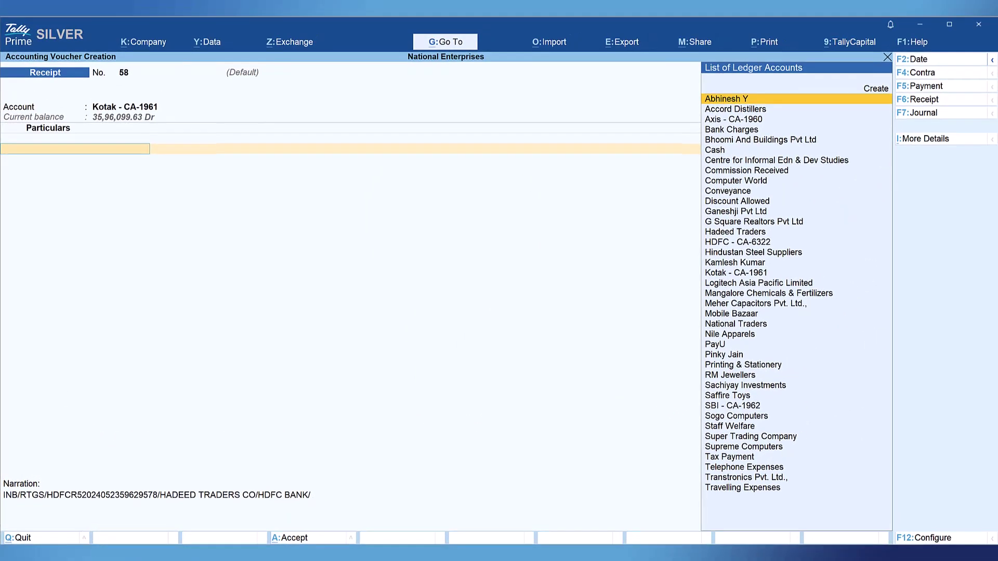
type("Had")
key("Return")
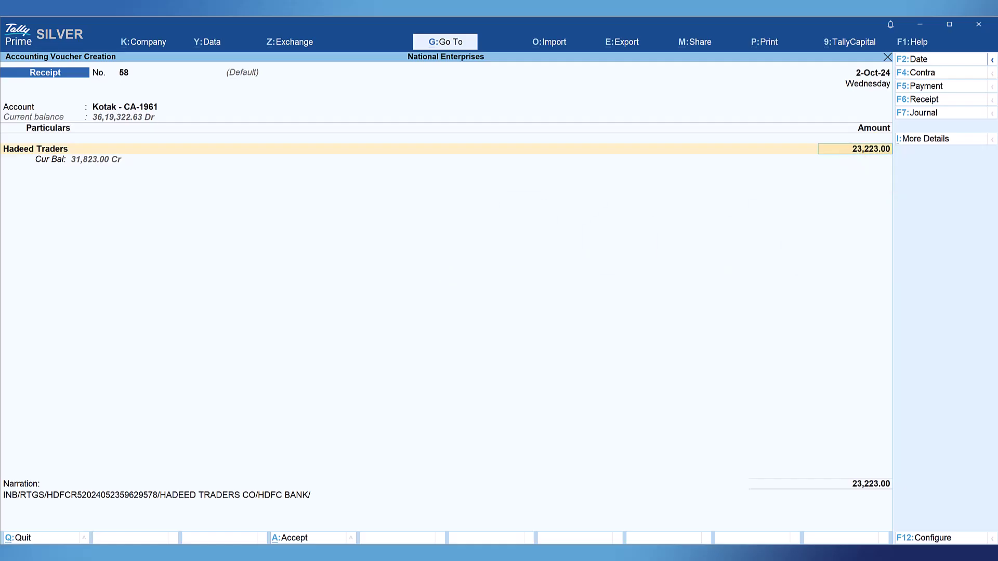
key("ctrl")
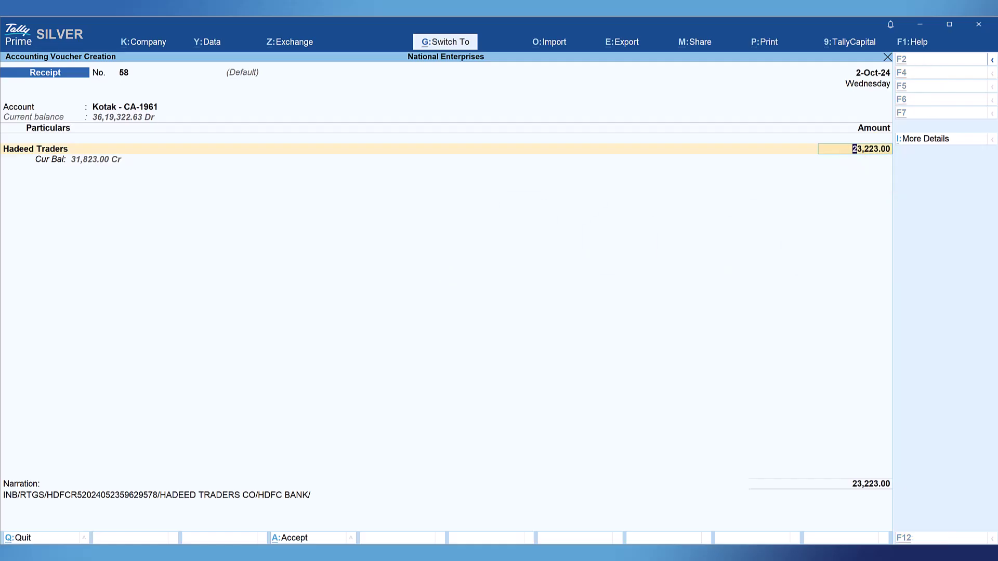
key("ctrl+a")
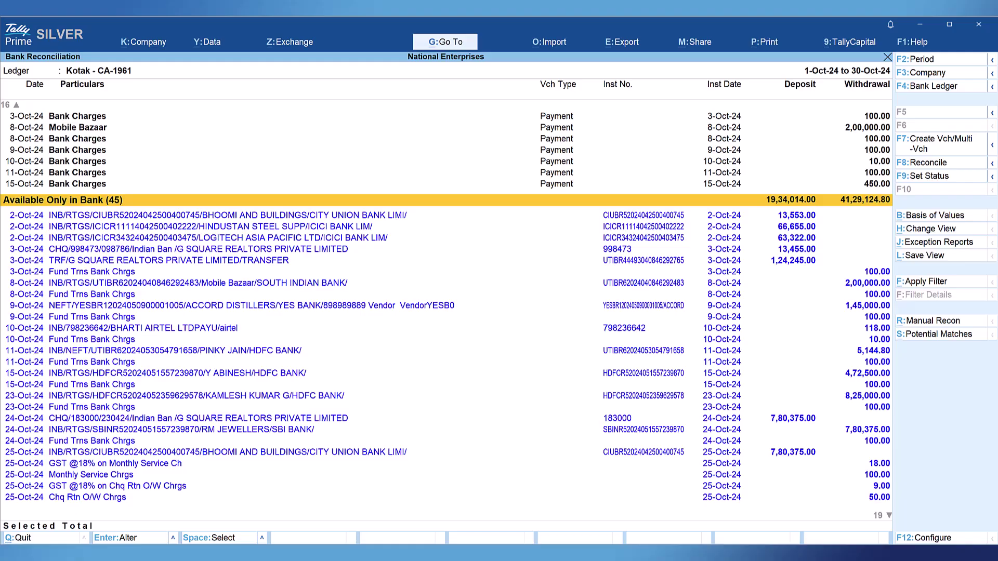
Step: Go to the Banking Activities report and open the Kotak ledger's bank reconciliation summary
left_click(448, 43)
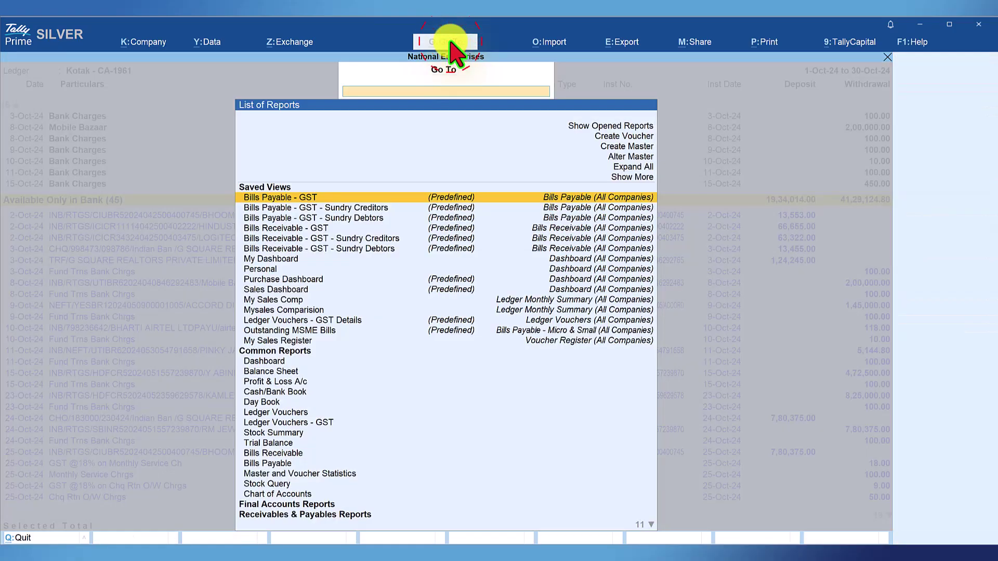
type("Banking")
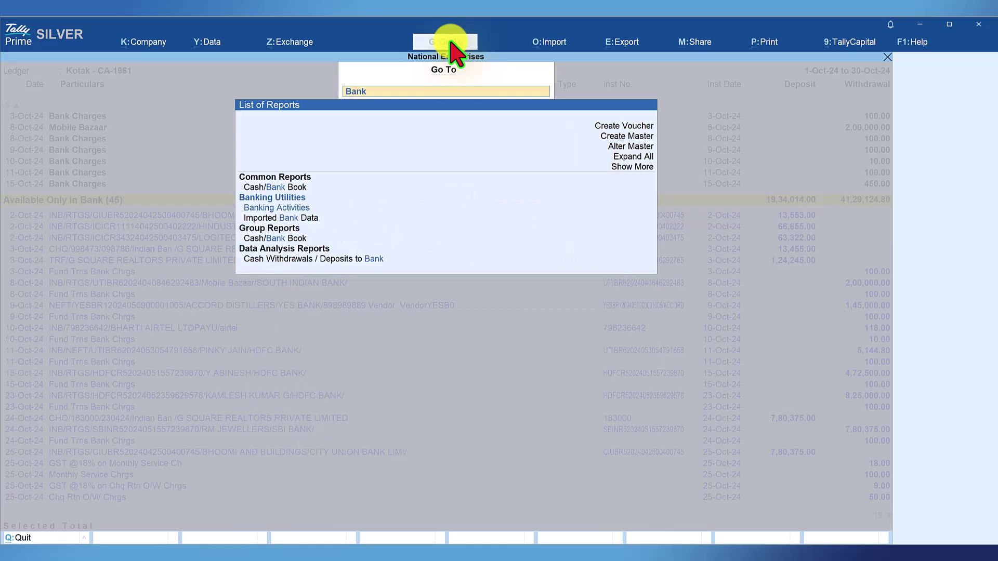
left_click(295, 188)
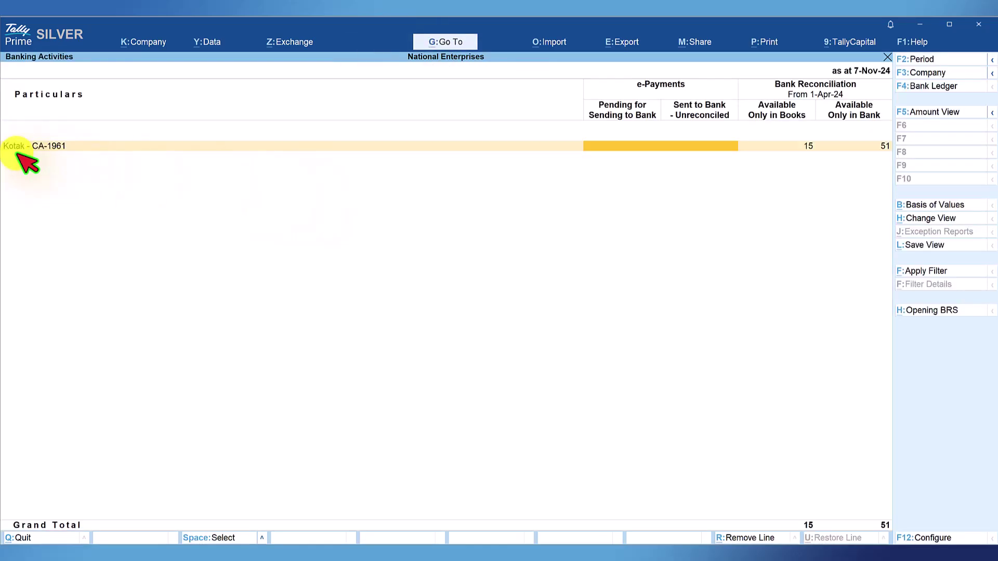
left_click(808, 148)
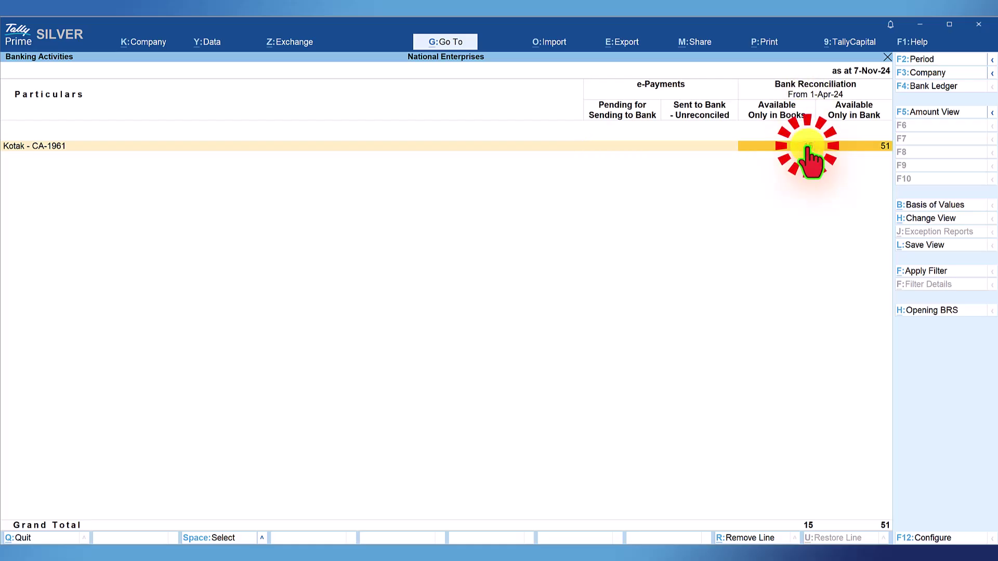
left_click(808, 148)
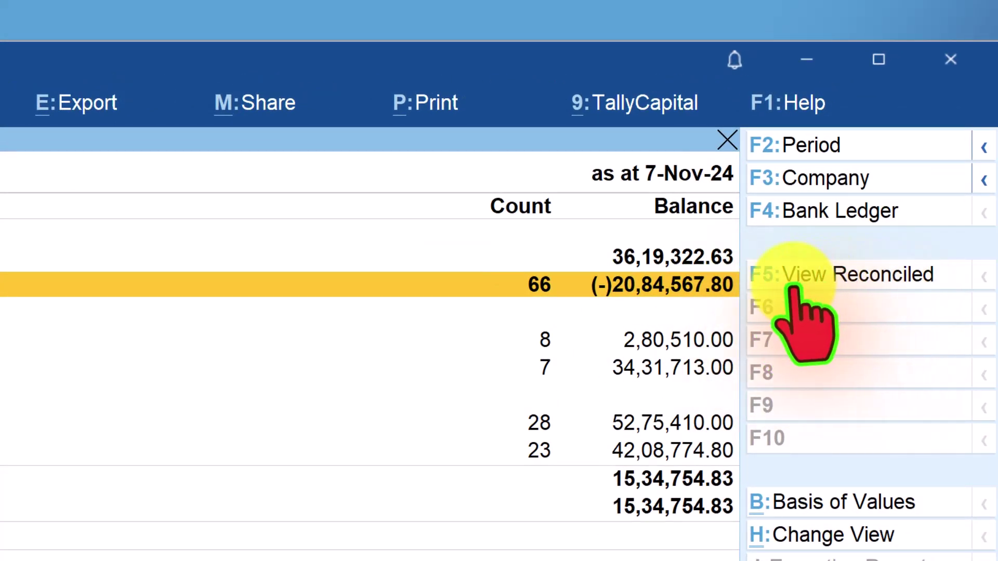
Step: View the reconciled transactions for October, check the linked Hadeed Traders receipt, and return to the bank reconciliation list
left_click(819, 275)
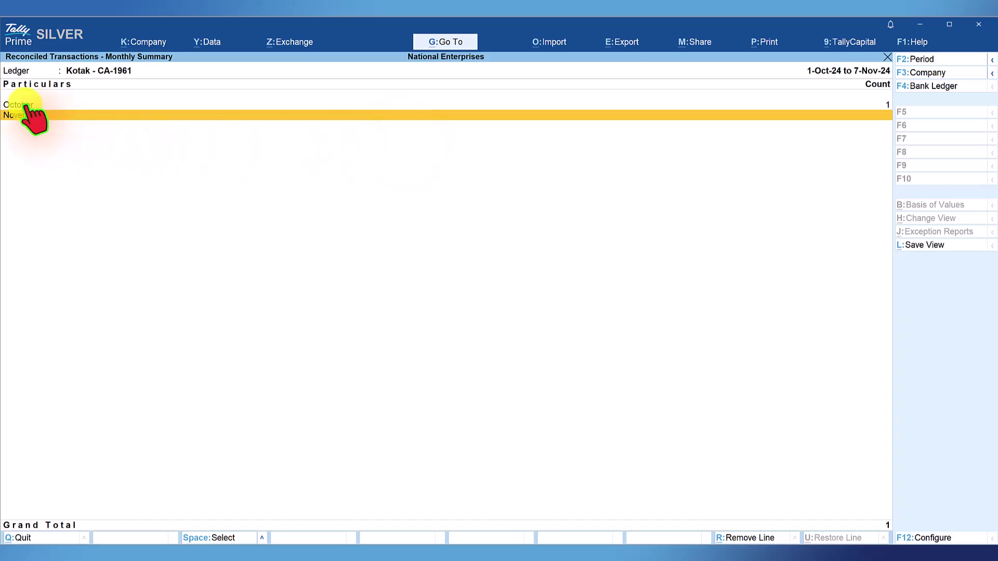
left_click(23, 104)
left_click(885, 106)
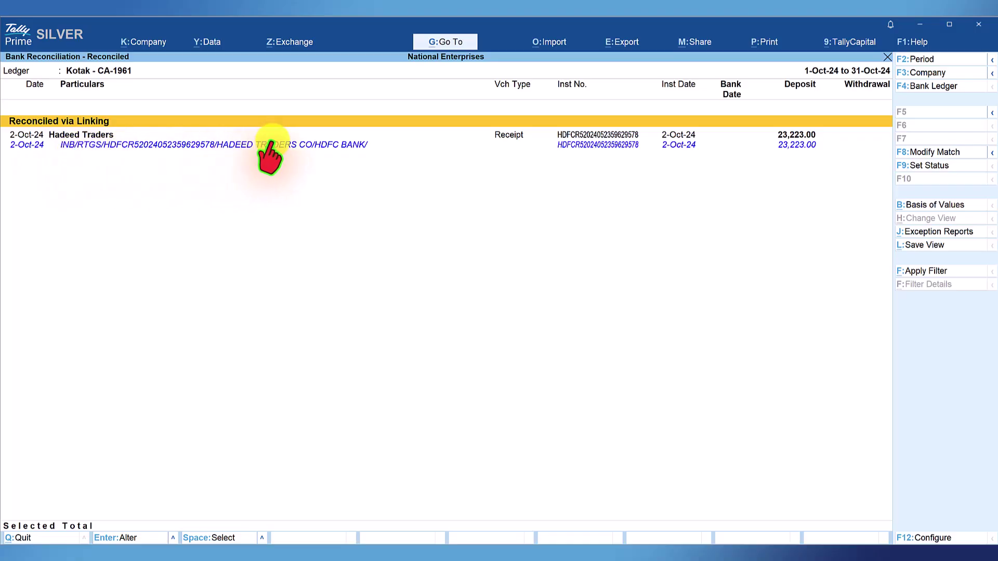
left_click(623, 138)
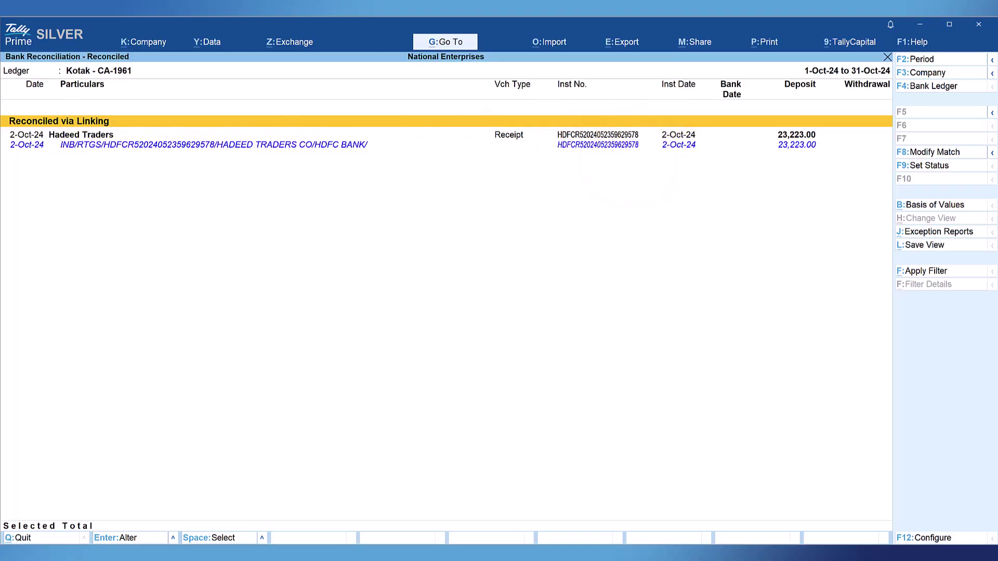
key("Escape")
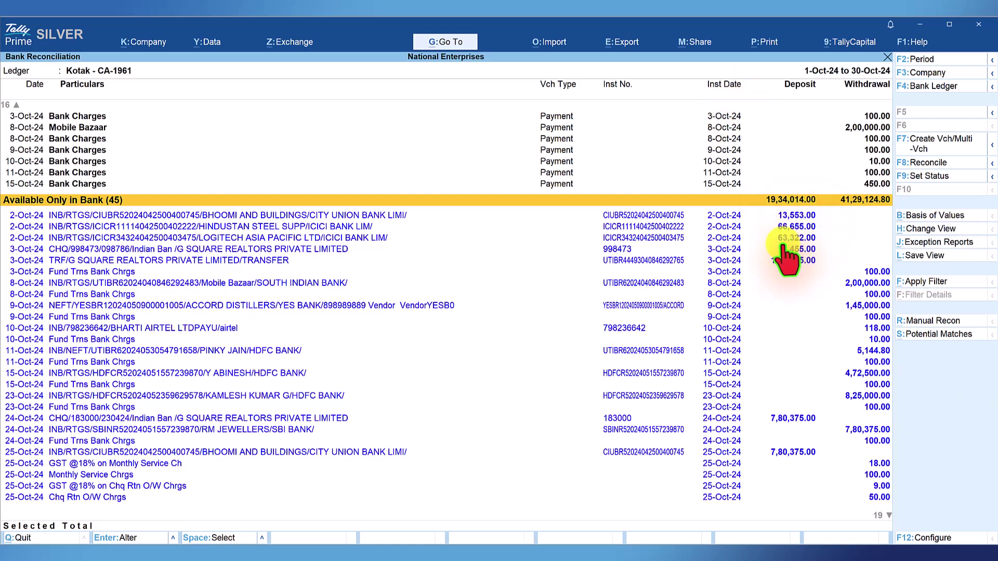
Step: Select the Bhoomi and Buildings, Hindustan Steel, Logitech and first G Square cheque deposits available only in the bank, and start multiple voucher creation
key("Down")
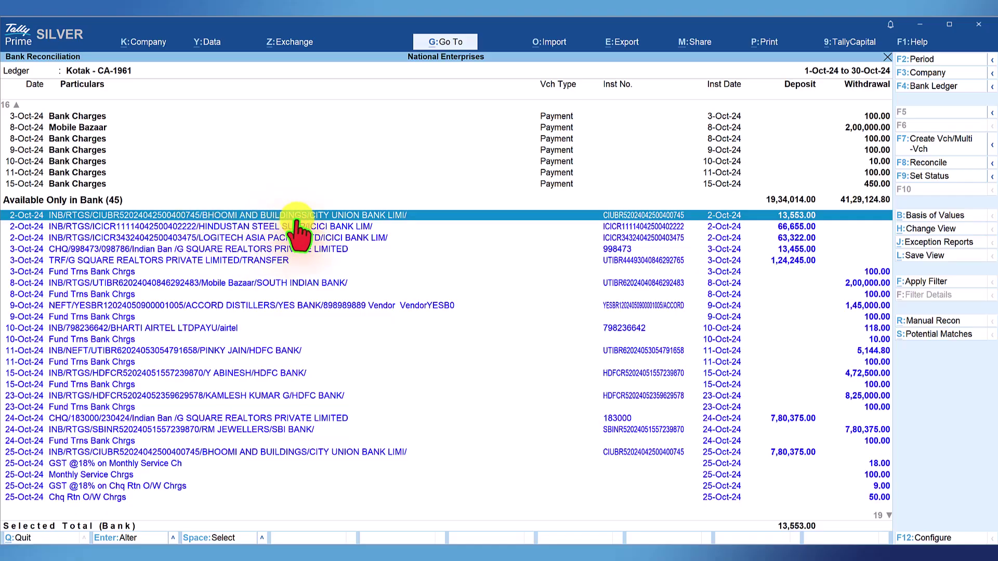
key("space")
key("space")
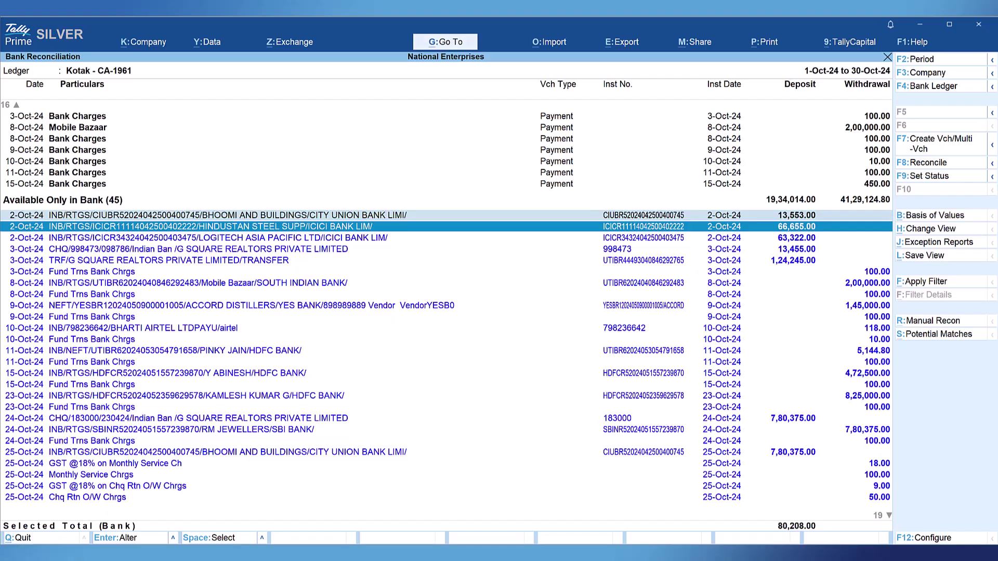
key("space")
key("space")
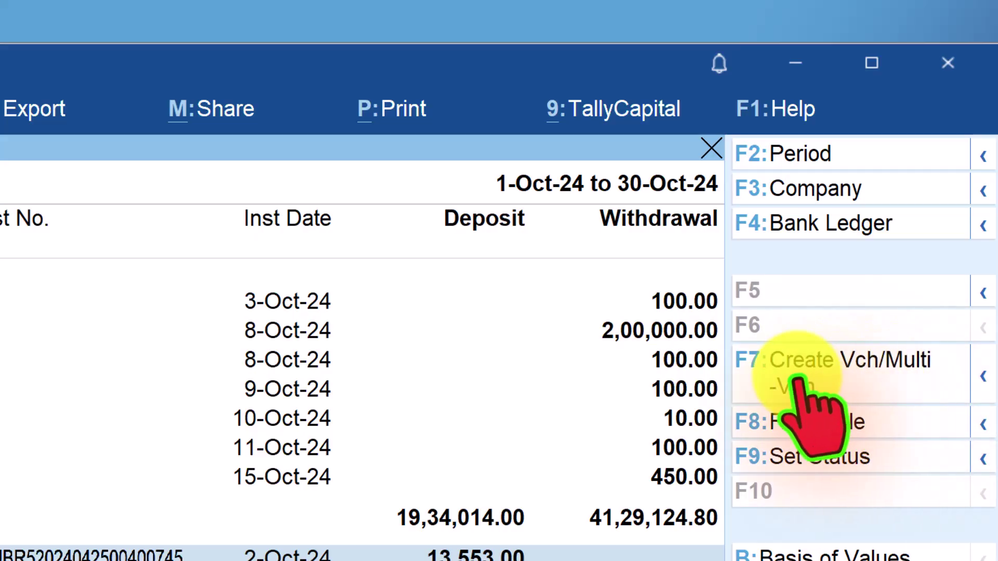
left_click(839, 368)
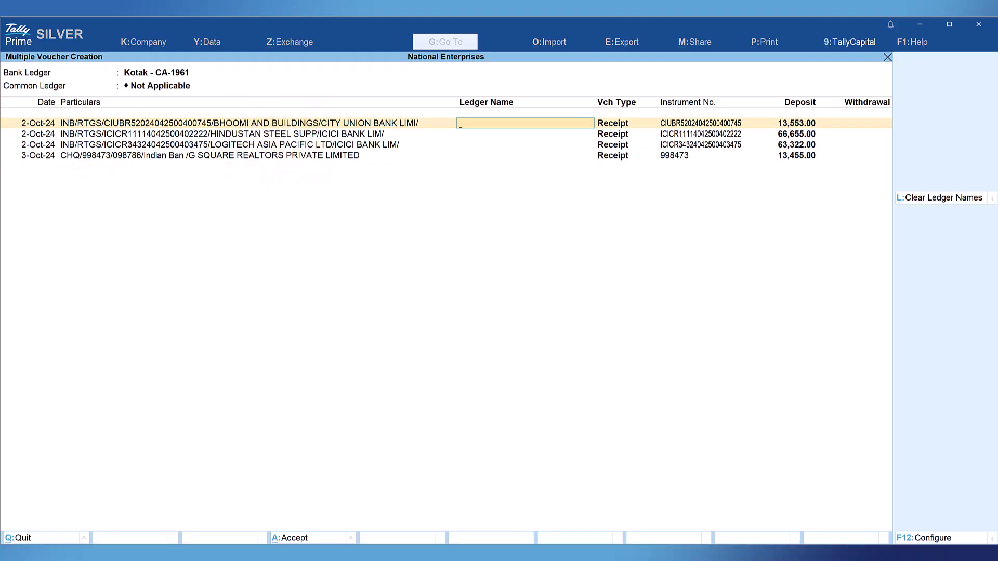
Step: Assign the ledgers Bhoomi And Buildings Pvt Ltd, Hindustan Steel Suppliers, Logitech Asia Pacific Limited and G Square Realtors Pvt Ltd to their matching receipts
type("bh")
key("Return")
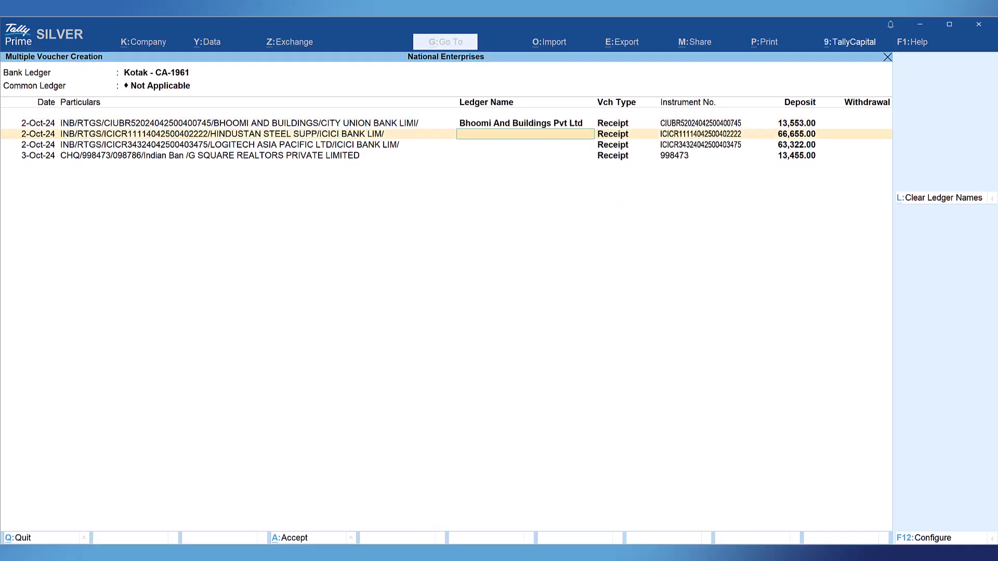
type("hi")
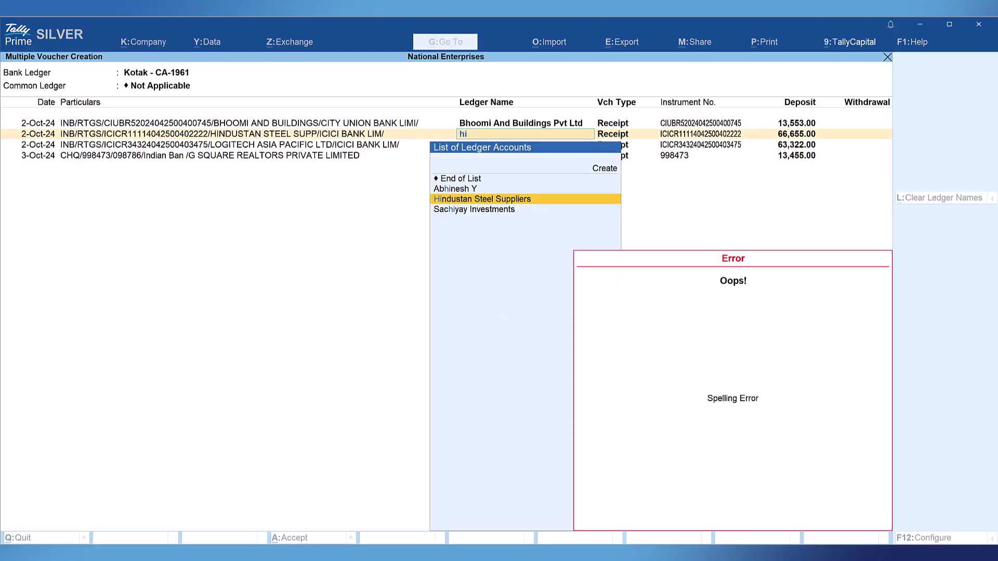
key("Return")
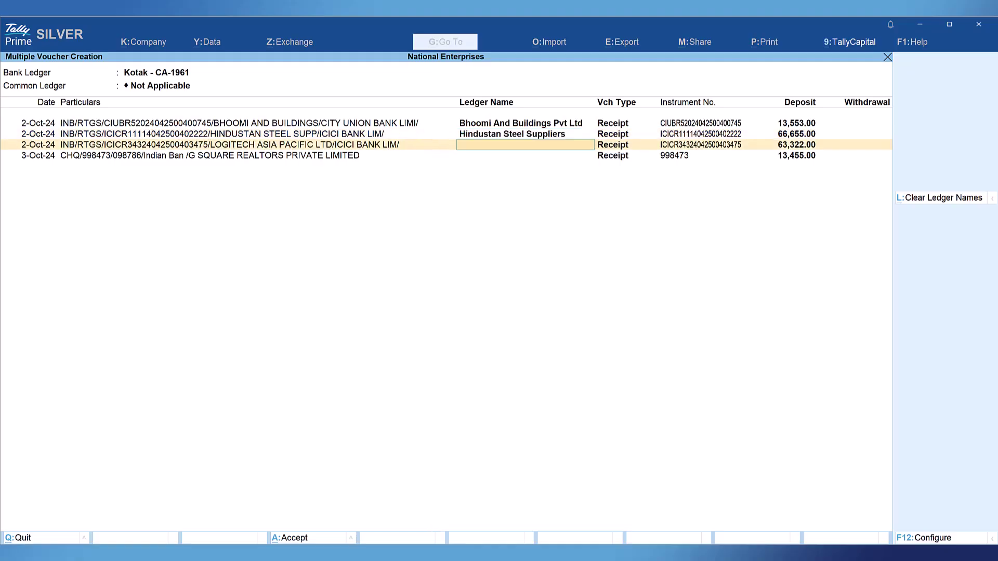
type("Log")
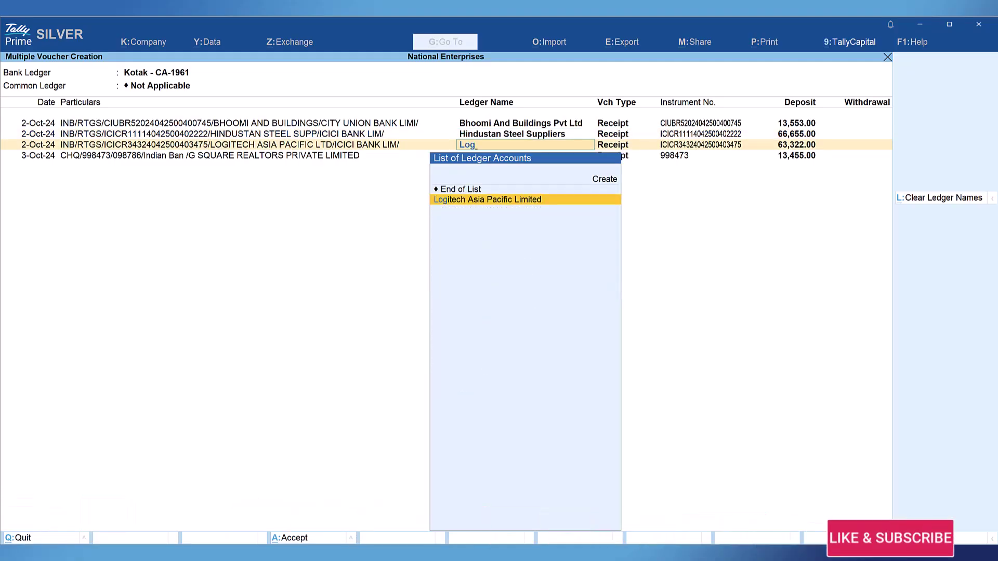
key("Return")
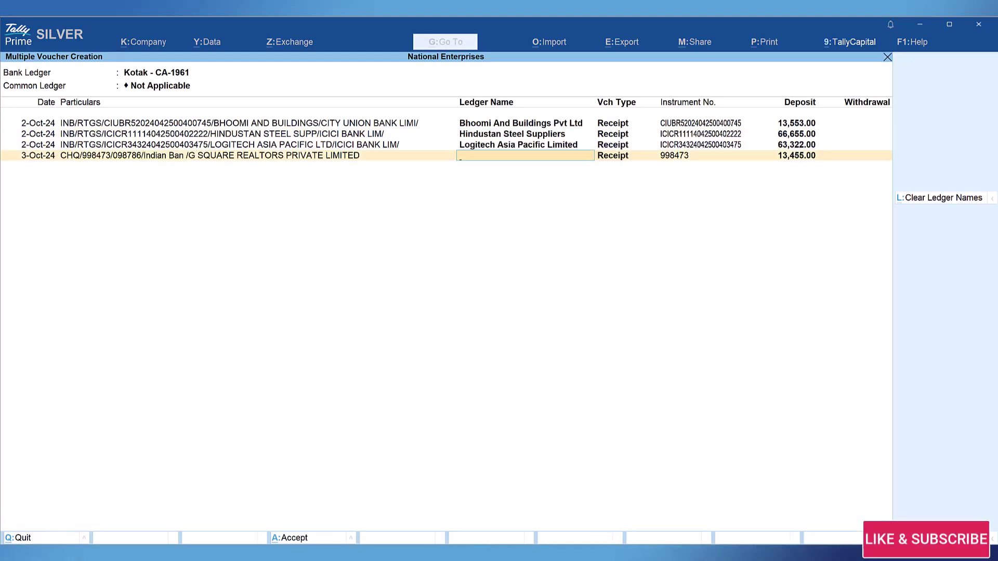
type("G Sq")
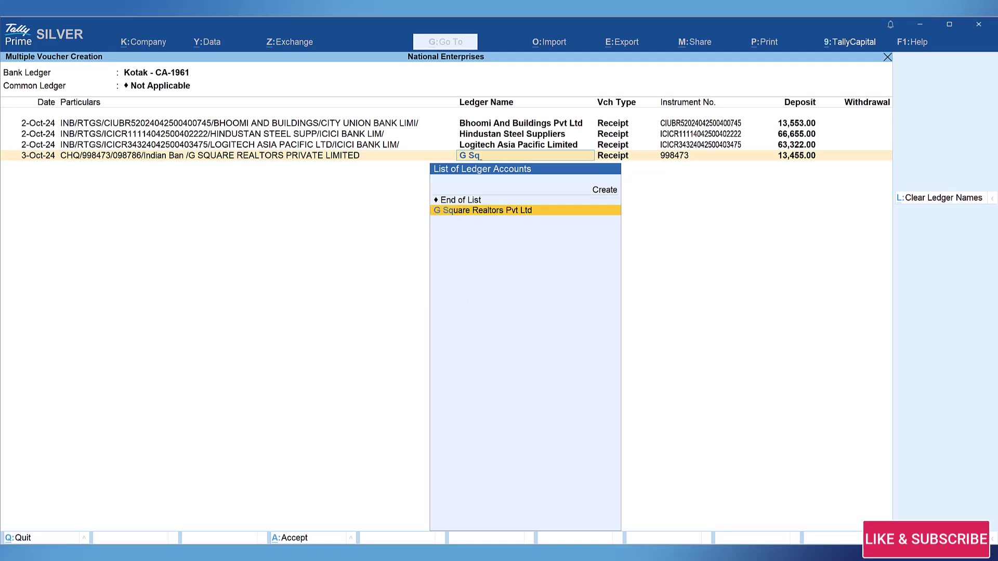
key("Return")
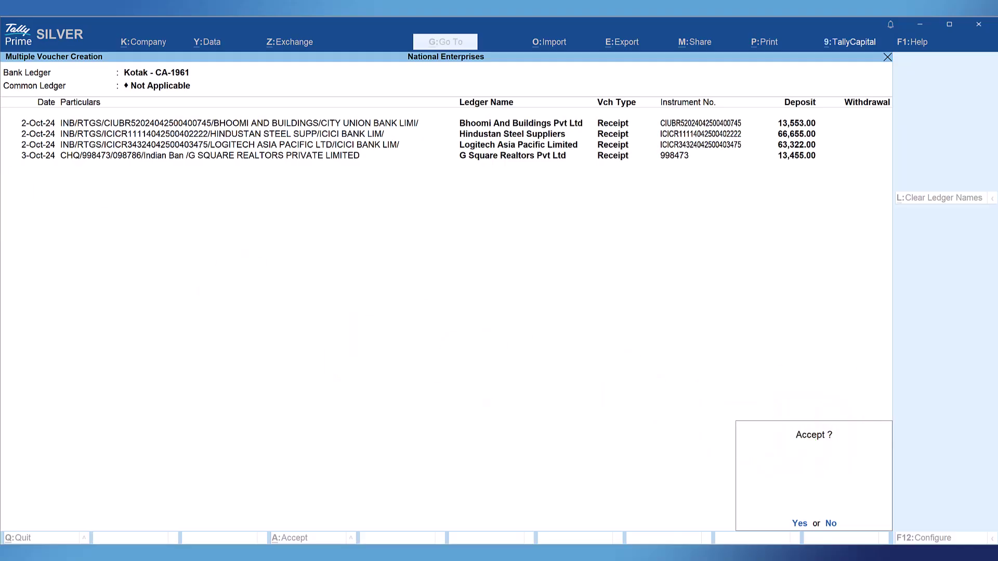
Step: Accept the four receipt vouchers, mark them as regular and reconcile them, and return to the bank reconciliation list
key("Return")
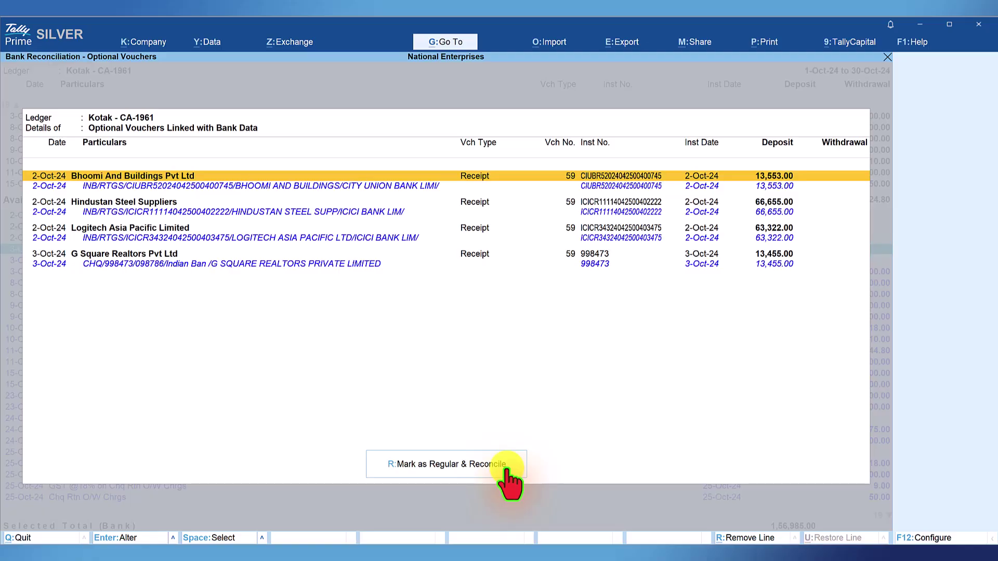
left_click(446, 464)
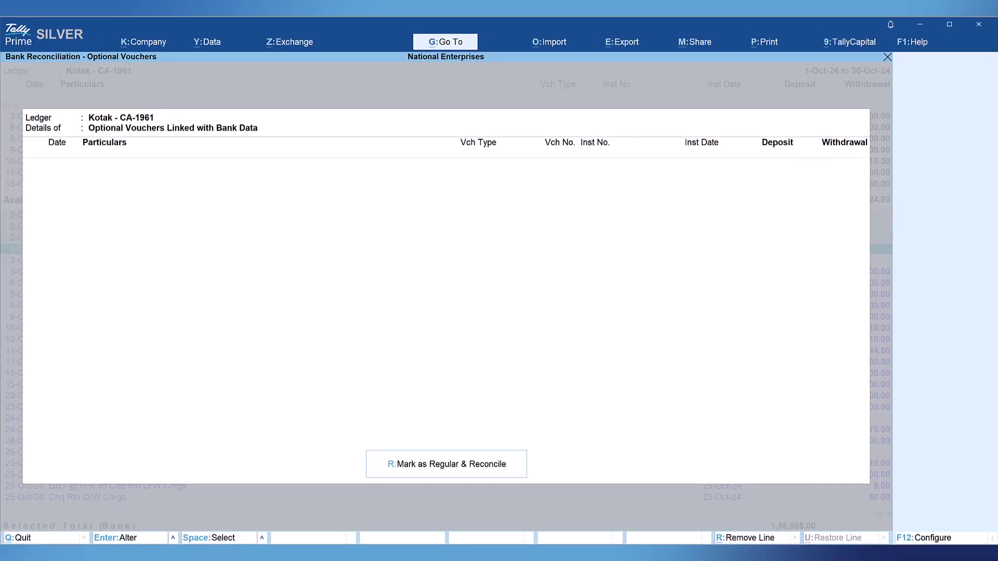
key("Escape")
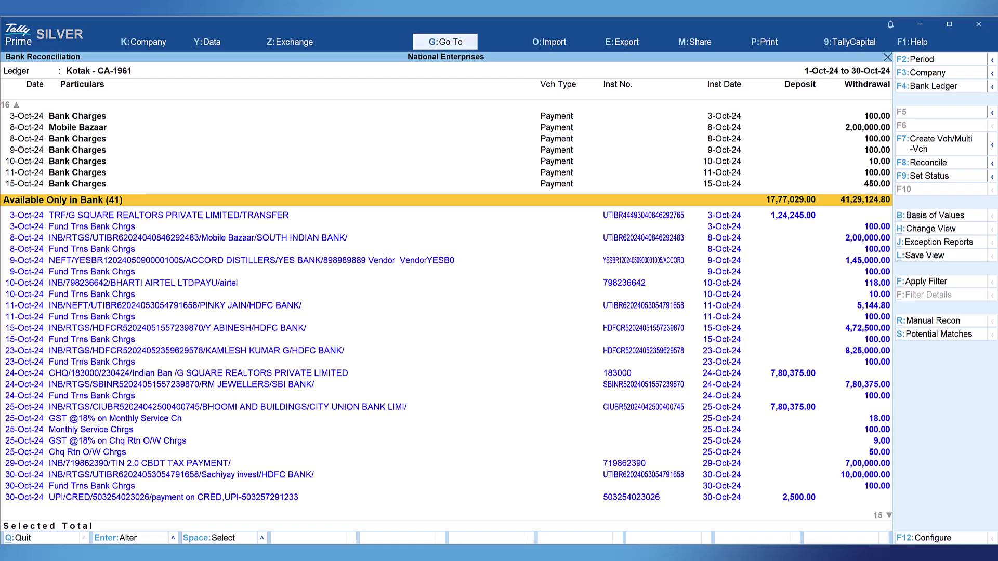
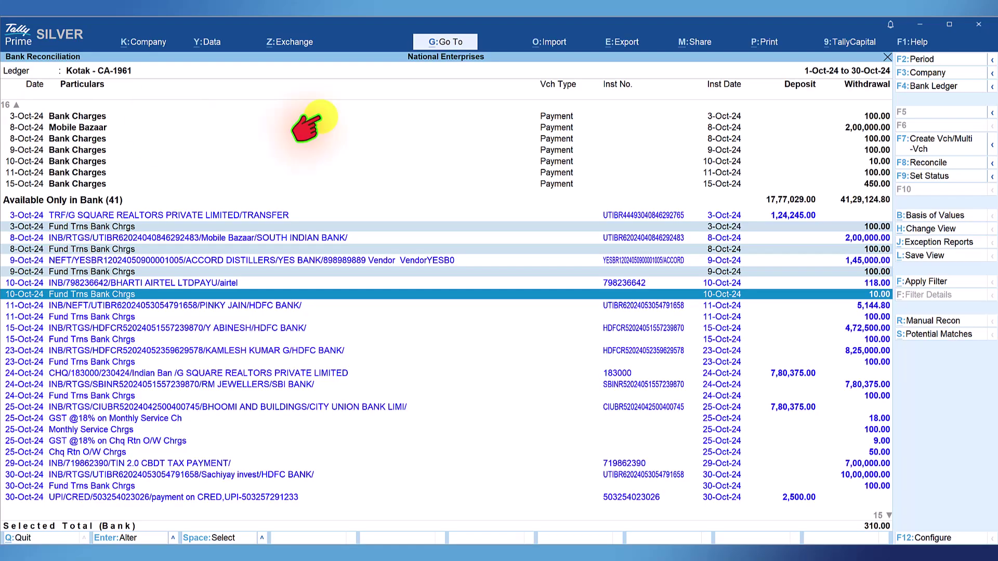
Step: Start multiple voucher creation for the selected 3 to 10 October Fund Trns Bank Chrgs withdrawals and set the Common Ledger to Bank Charges
left_click(939, 143)
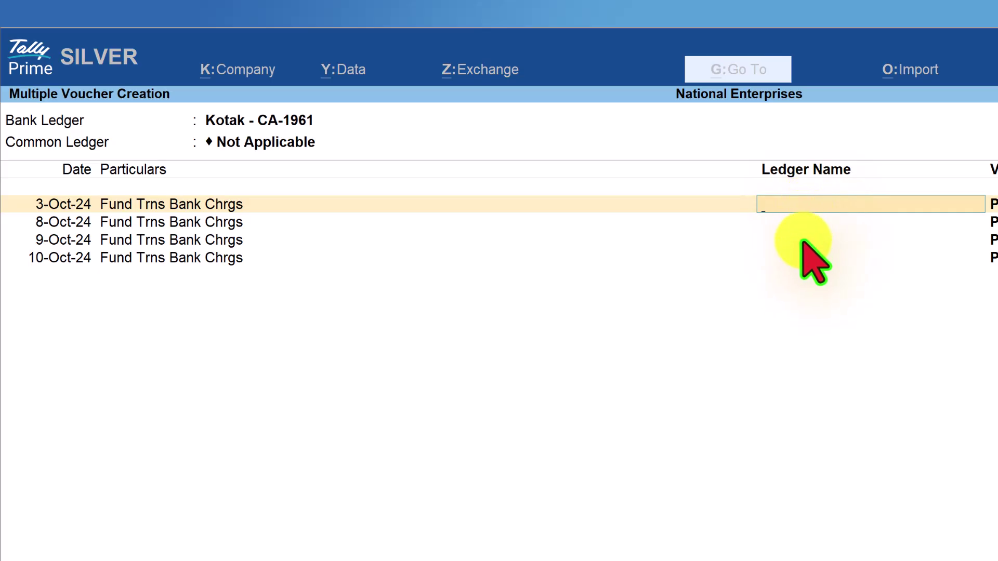
left_click(272, 139)
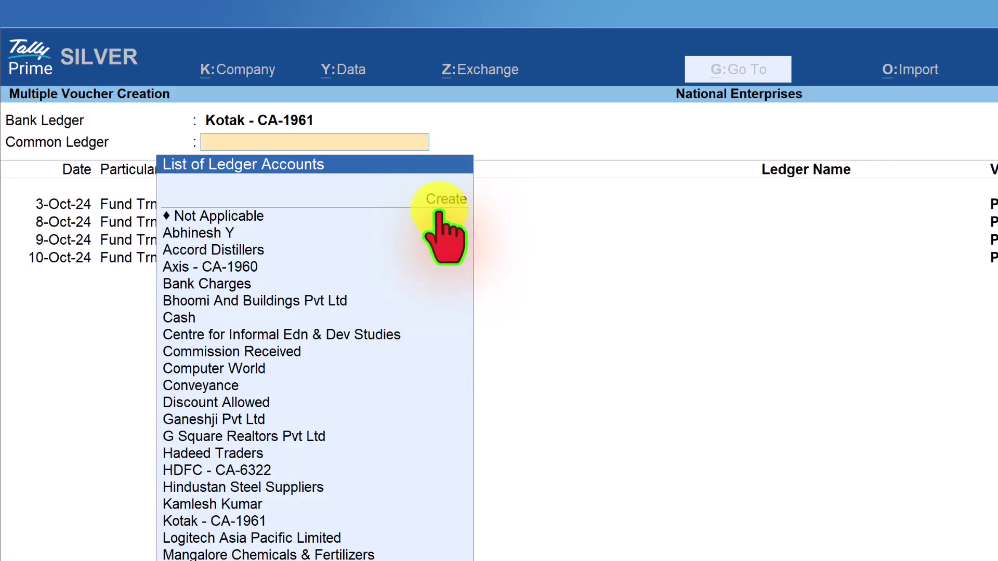
left_click(223, 283)
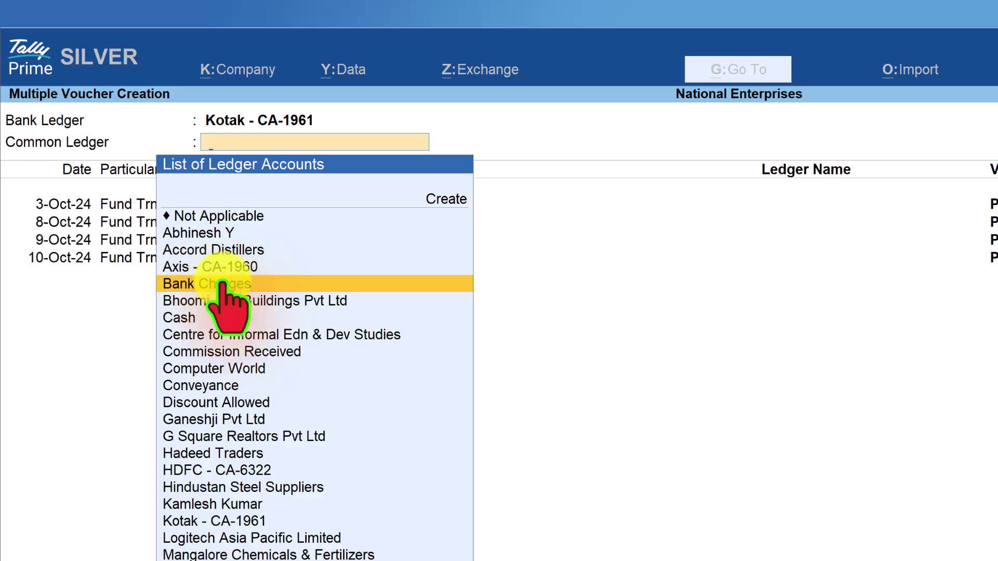
left_click(223, 284)
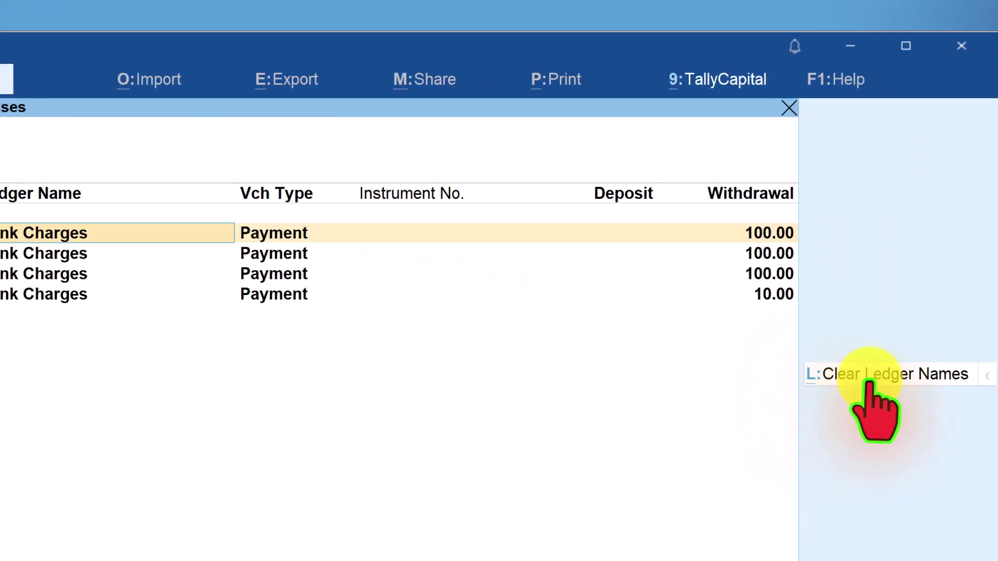
Step: Clear the ledger names from the four payments and assign Bank Charges as the Common Ledger again
left_click(919, 373)
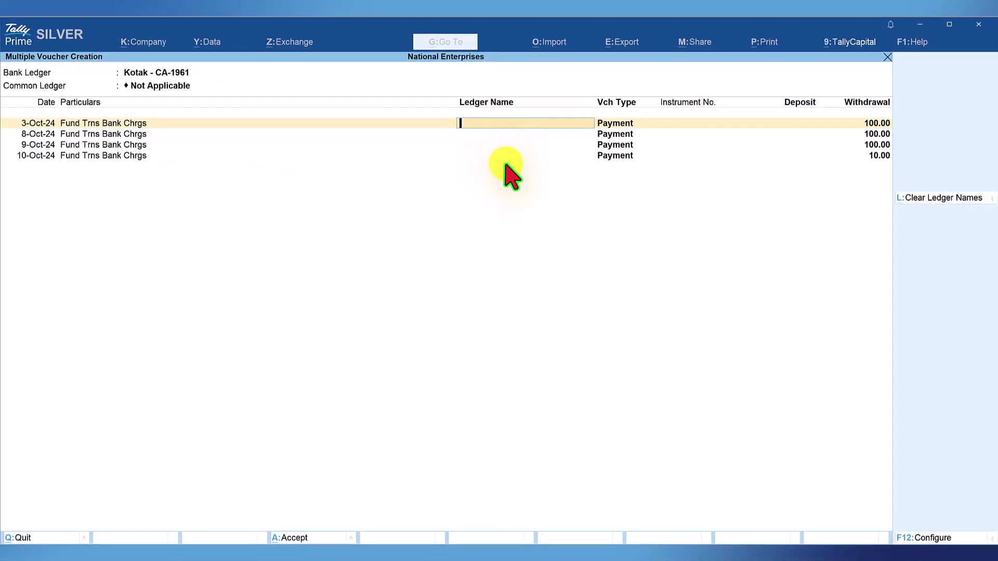
left_click(172, 86)
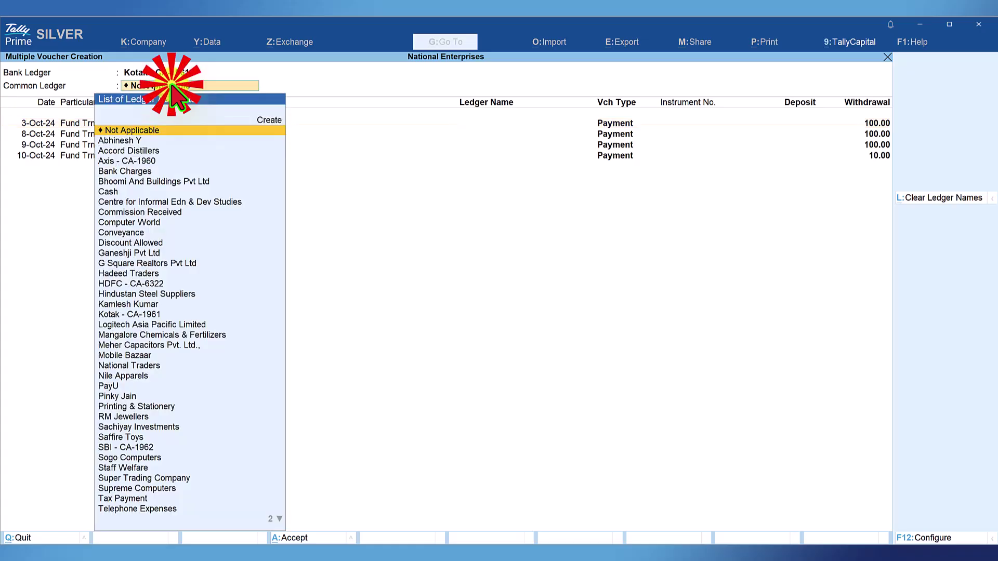
type("Bank")
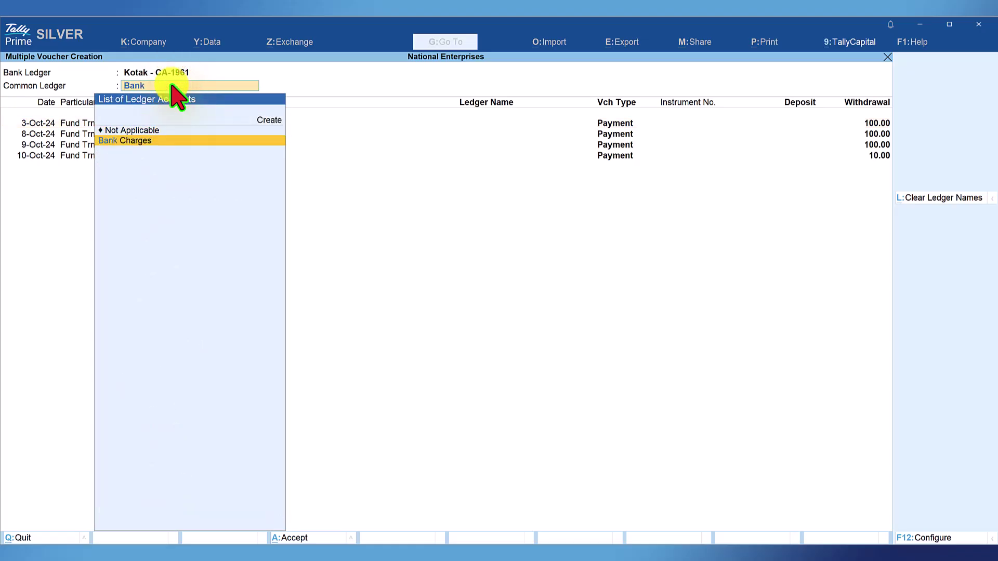
key("Return")
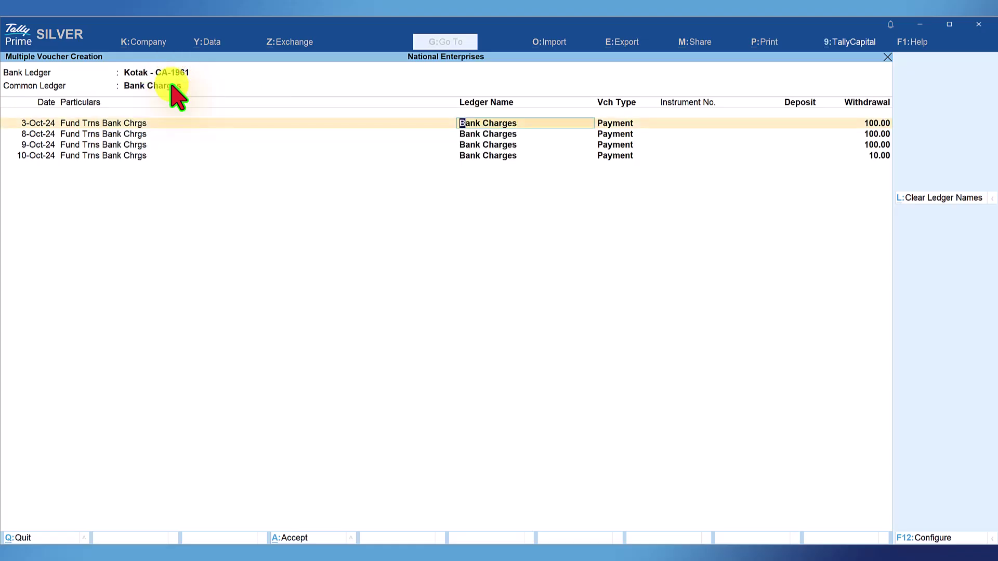
Step: Accept the four bank charge payment vouchers, mark them as regular and reconcile them, and return to the bank reconciliation list
key("ctrl+a")
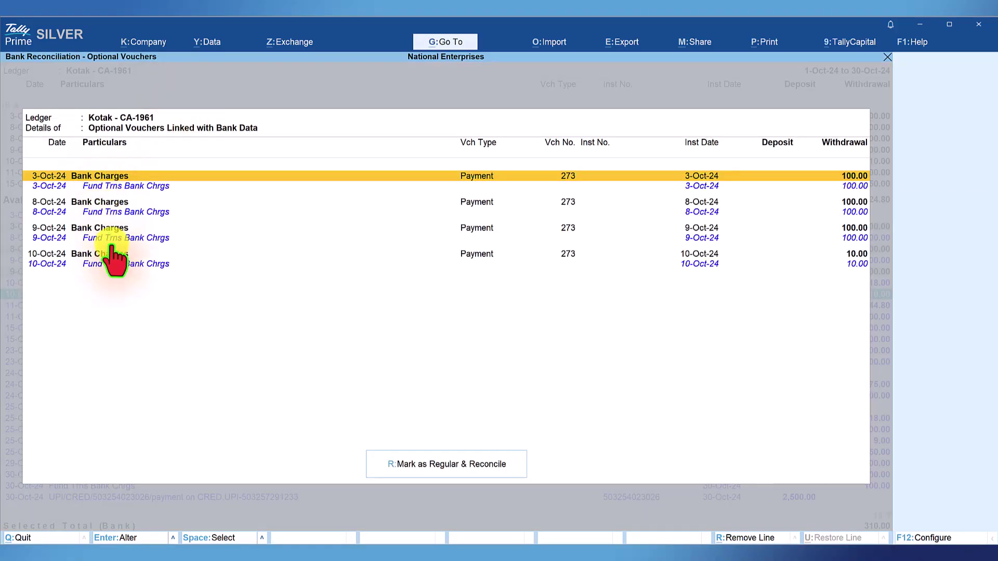
left_click(455, 463)
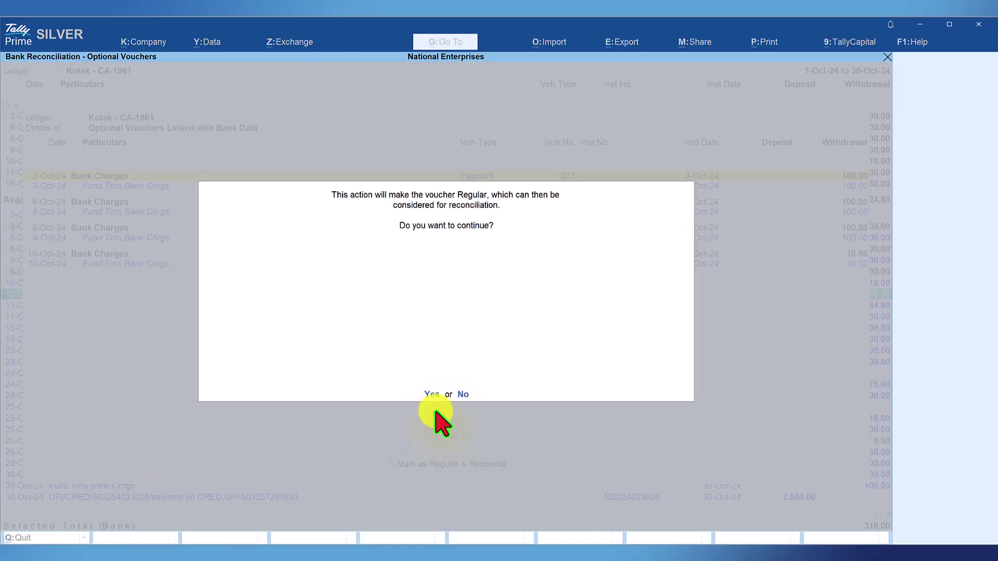
key("y")
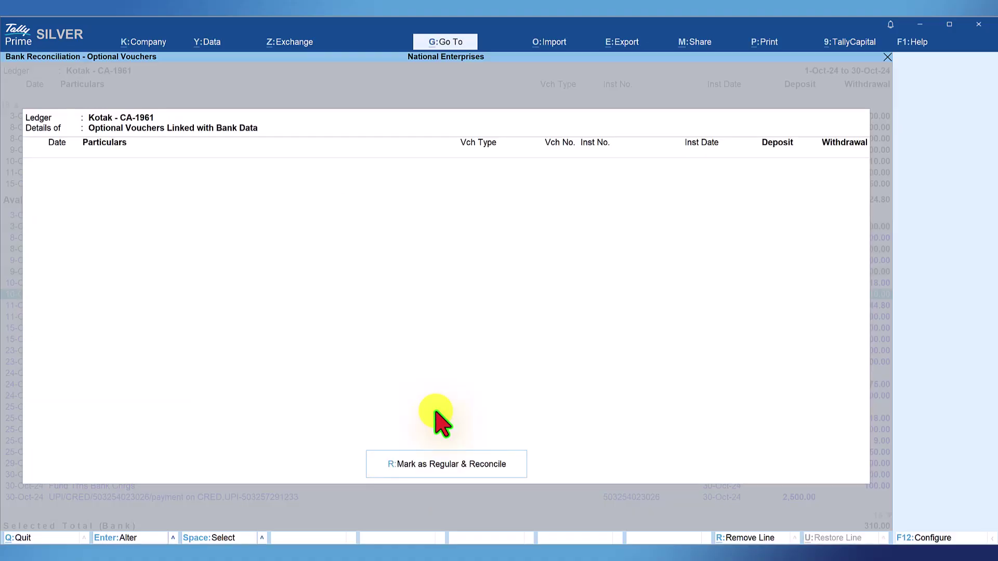
key("Escape")
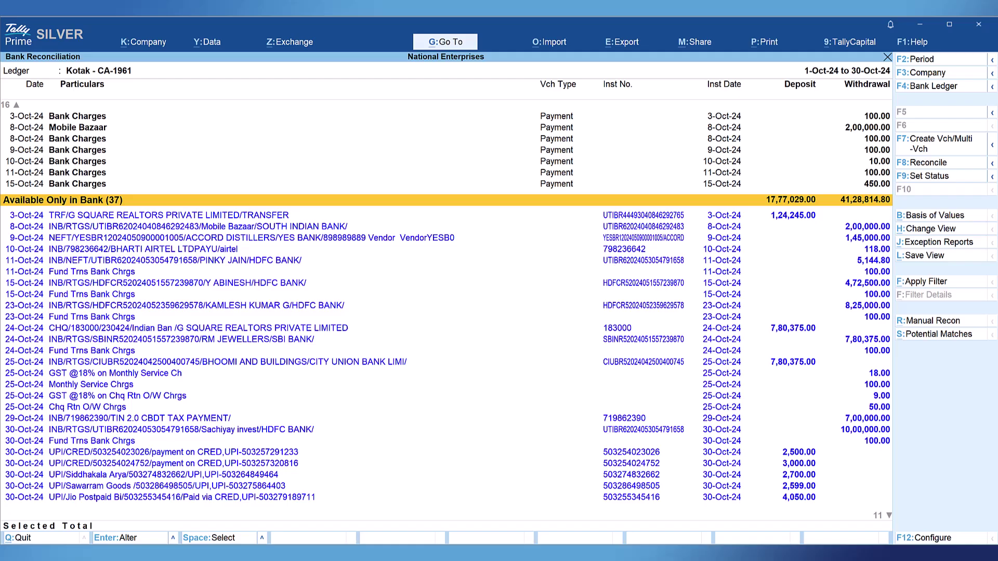
Step: Select the bank-only Fund Trns Bank Chrgs withdrawals of 11, 15, 23 and 24 October and the Monthly Service Chrgs of 25 October
left_click(863, 270)
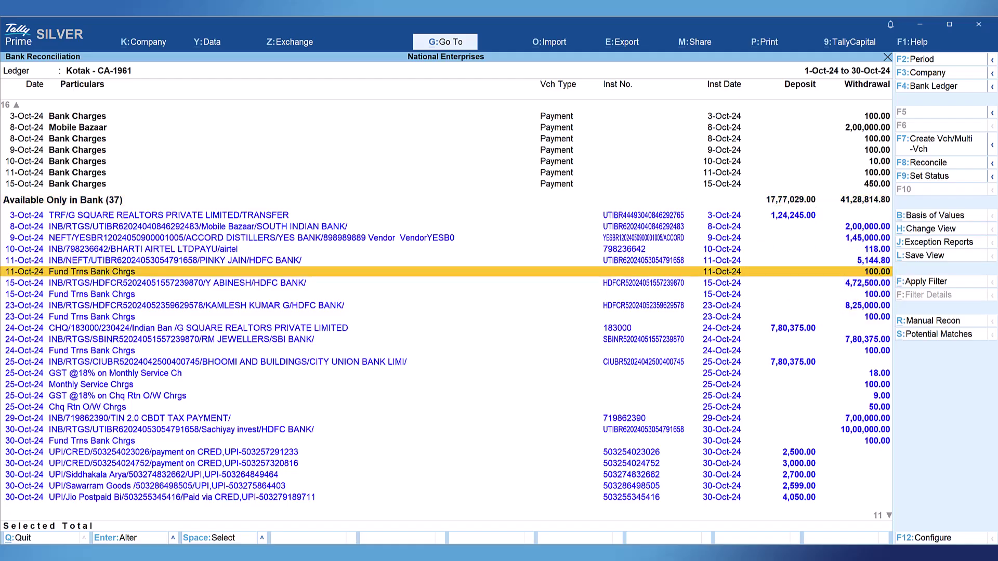
key("space")
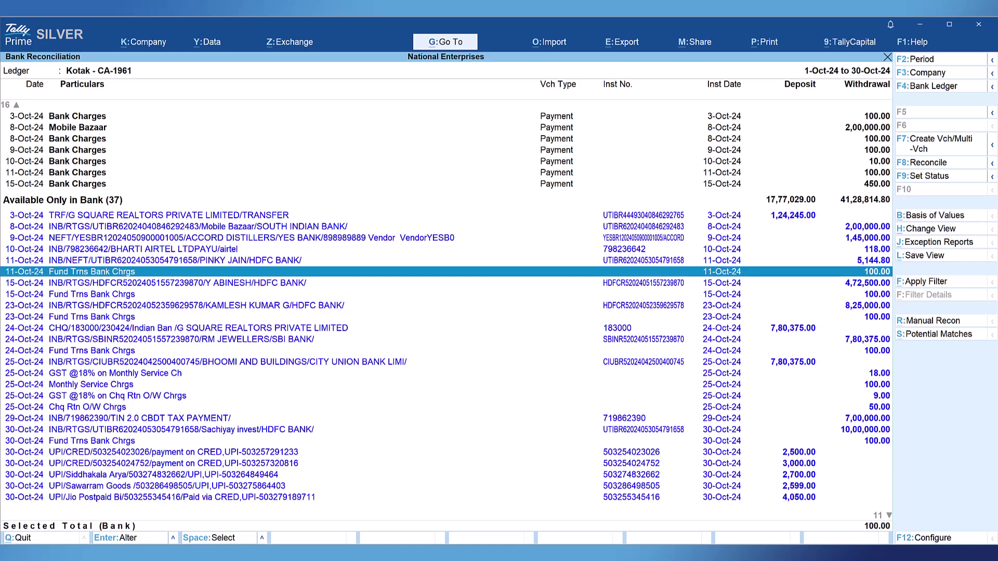
key("Down")
key("Down")
key("space")
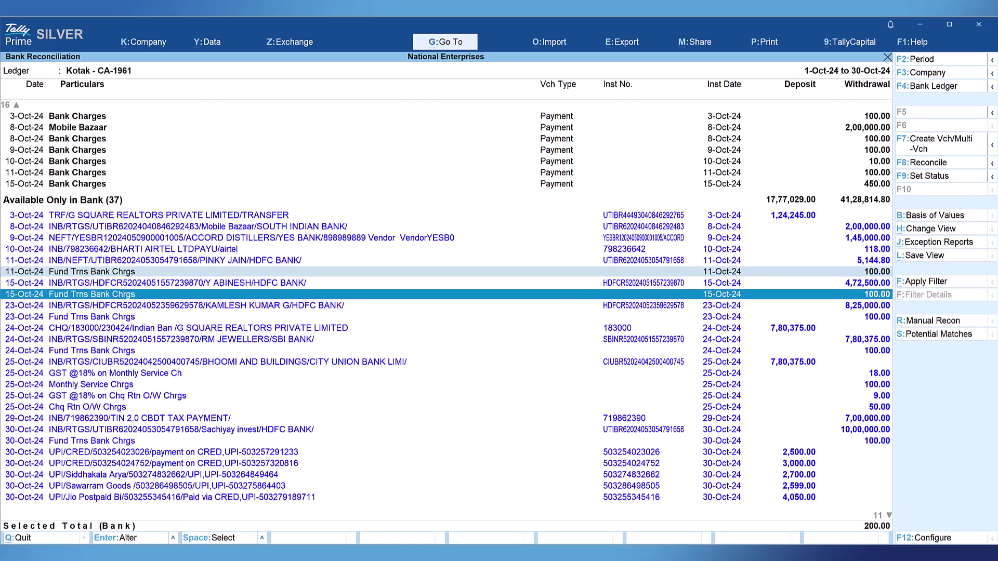
key("Down")
key("Down")
key("space")
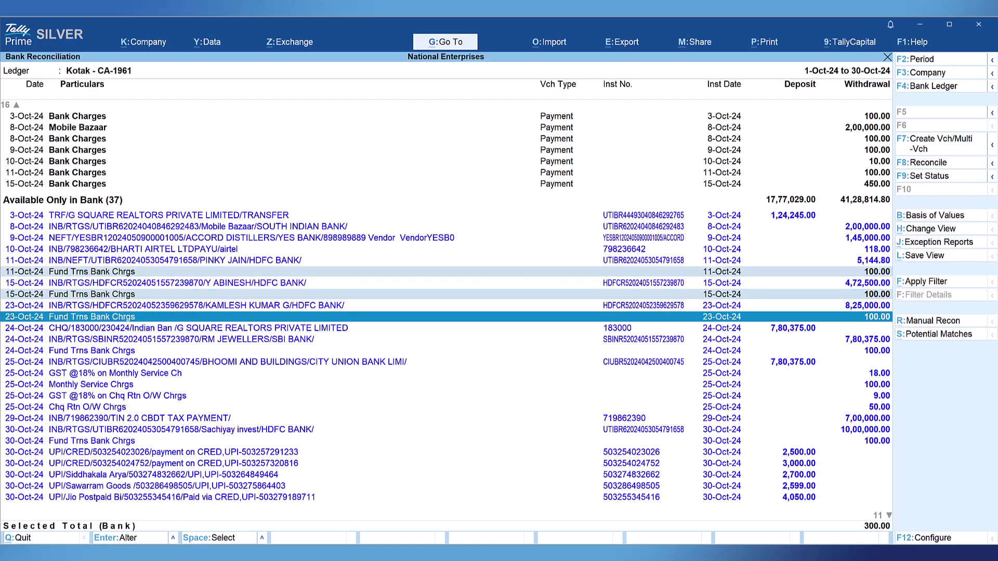
key("Down")
key("Down")
key("Down")
key("space")
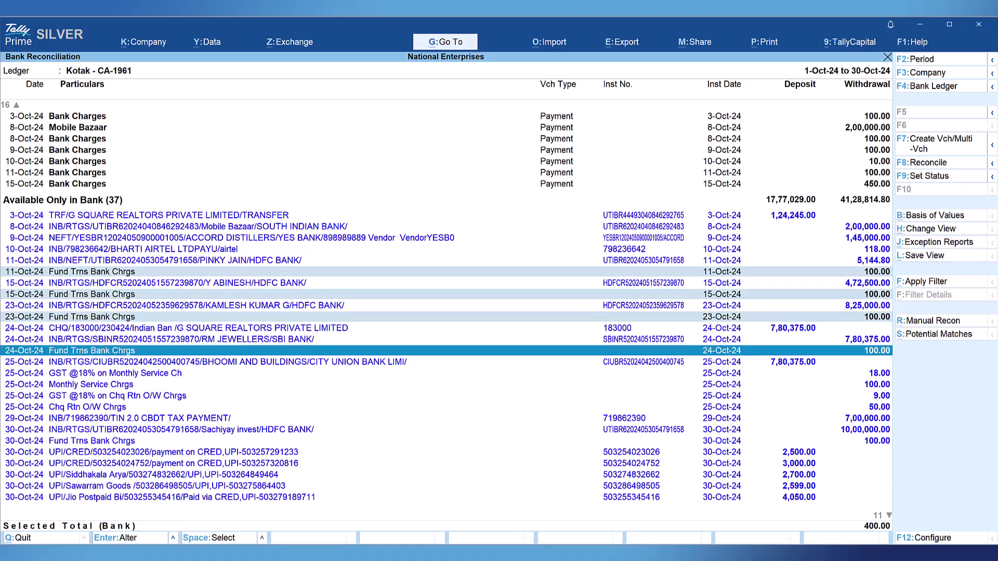
key("Down")
key("Down")
key("Down")
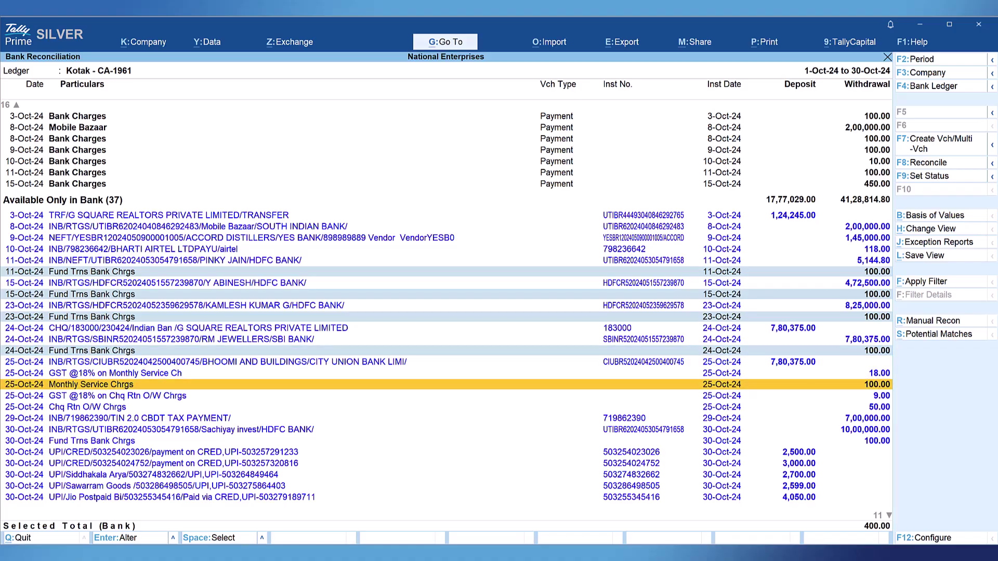
key("space")
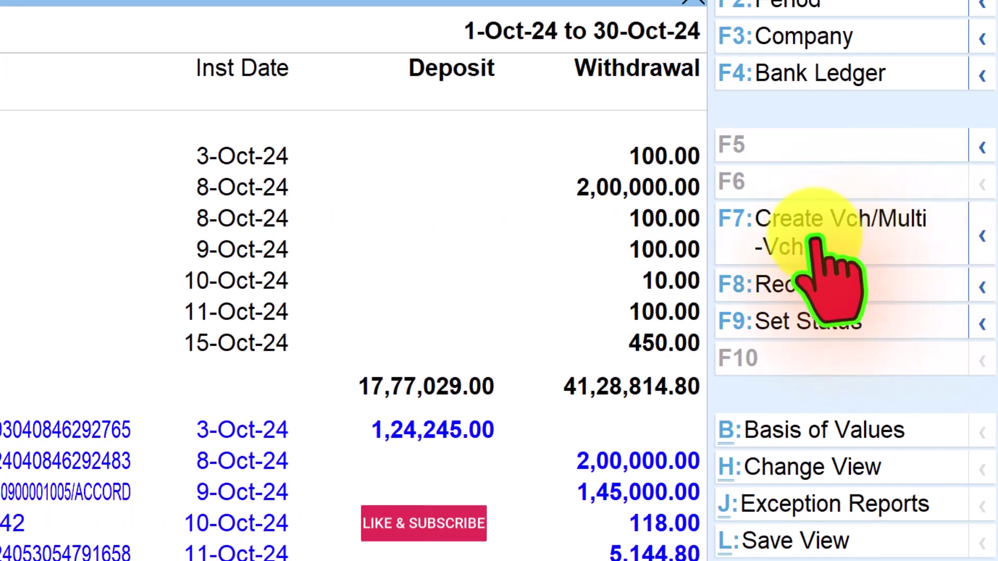
Step: Create a consolidated payment voucher dated 11-Oct-24 for the selected entries with the Bank Charges ledger, and locate it among the reconciled transactions
left_click(979, 236)
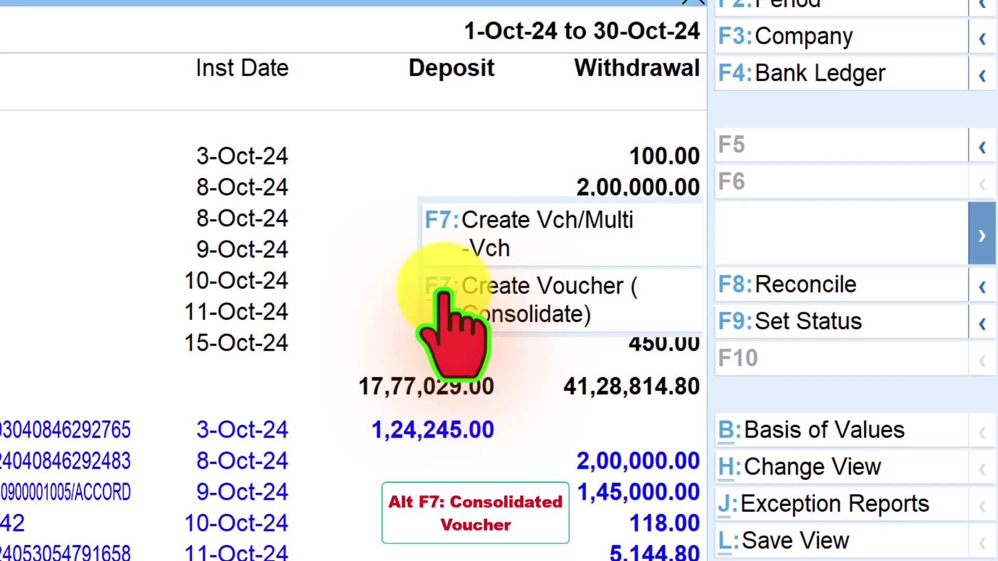
left_click(489, 286)
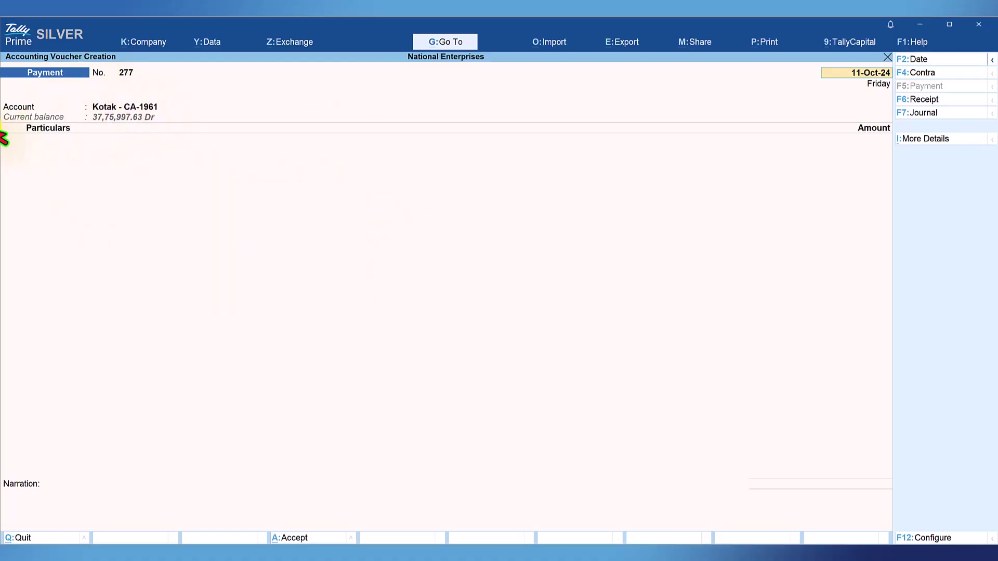
left_click(46, 143)
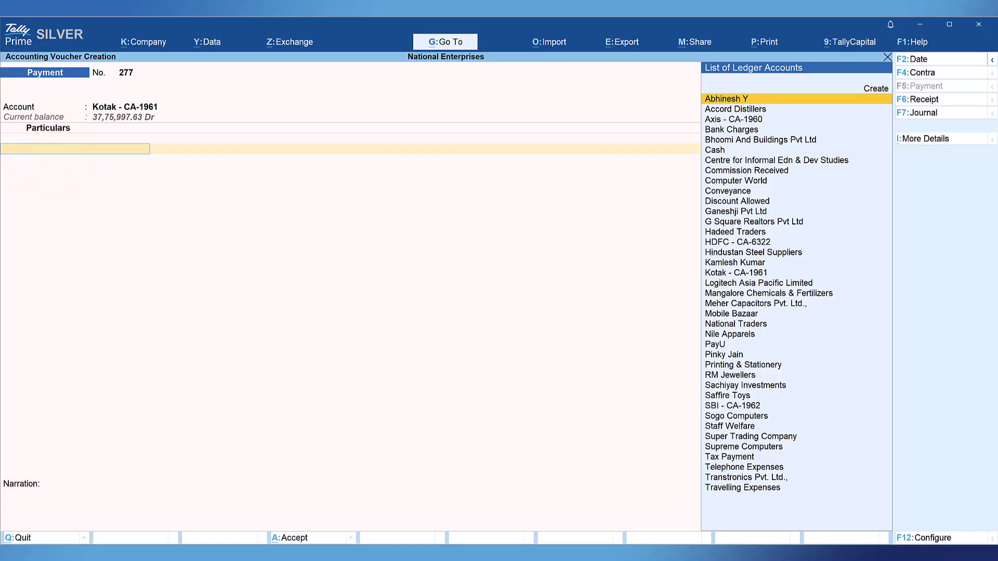
type("Bank")
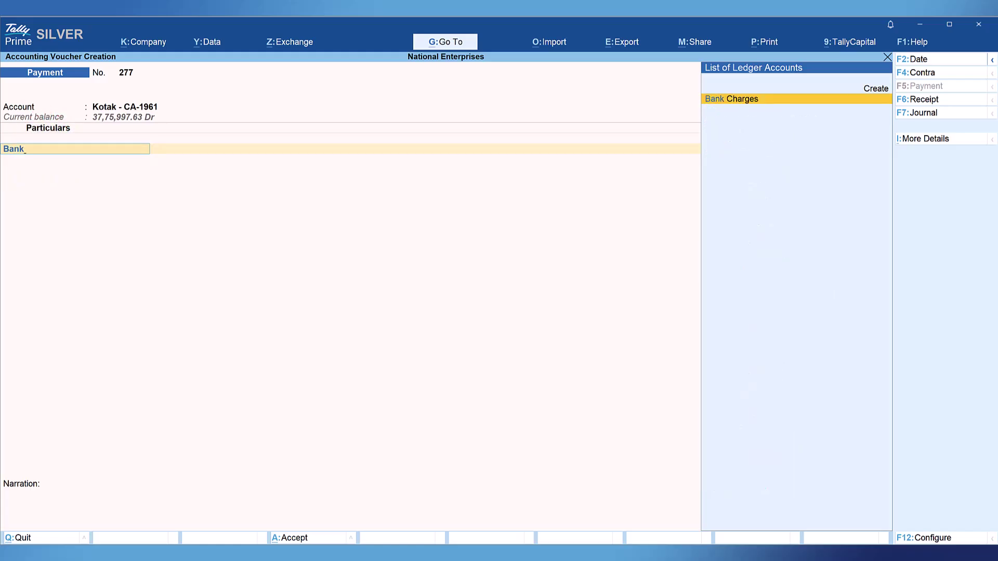
key("Return")
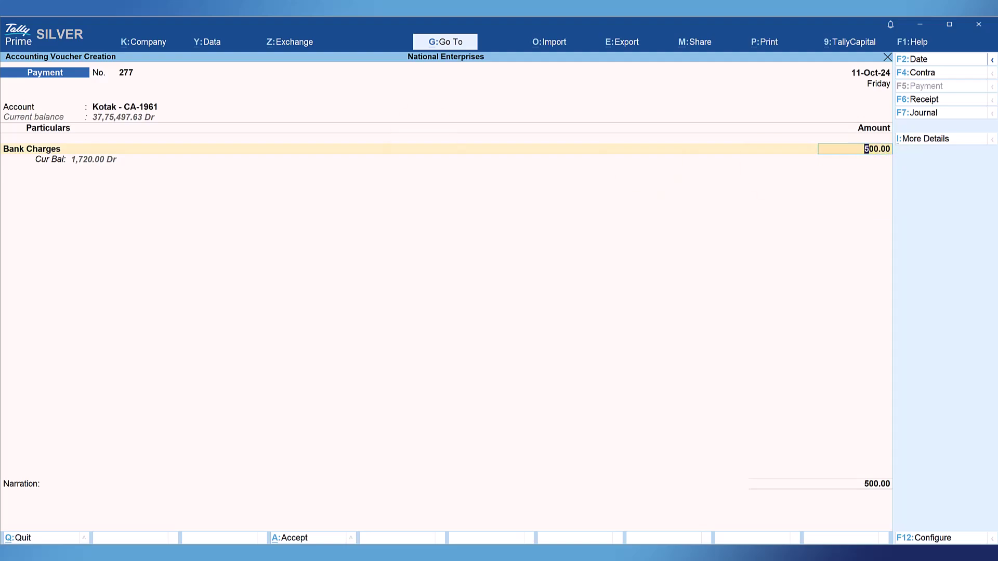
key("ctrl+a")
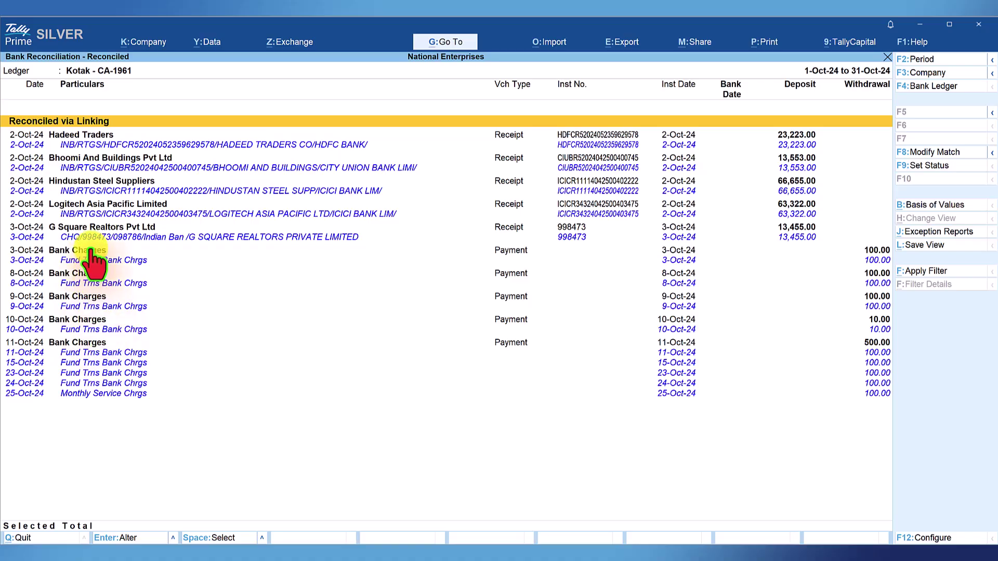
left_click(88, 343)
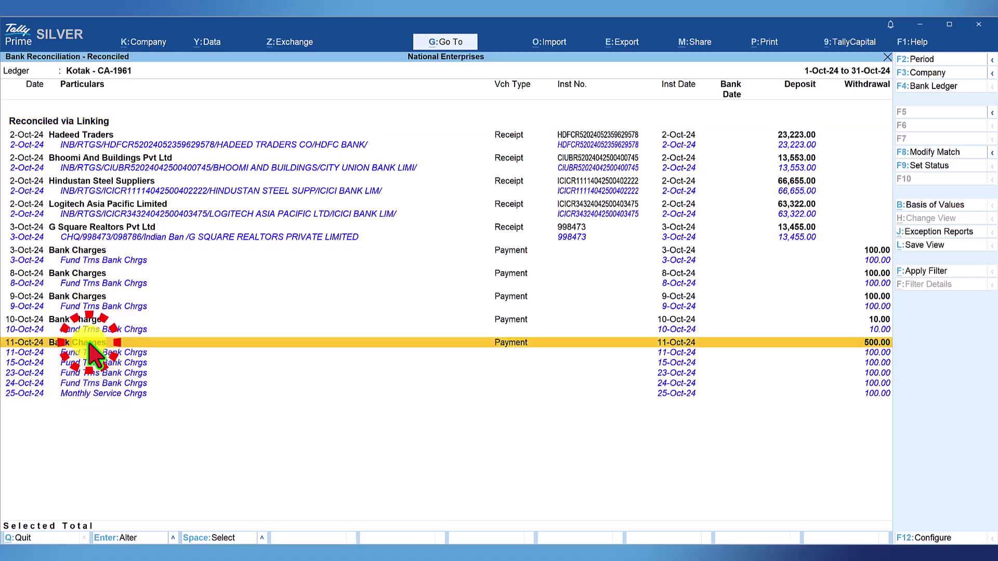